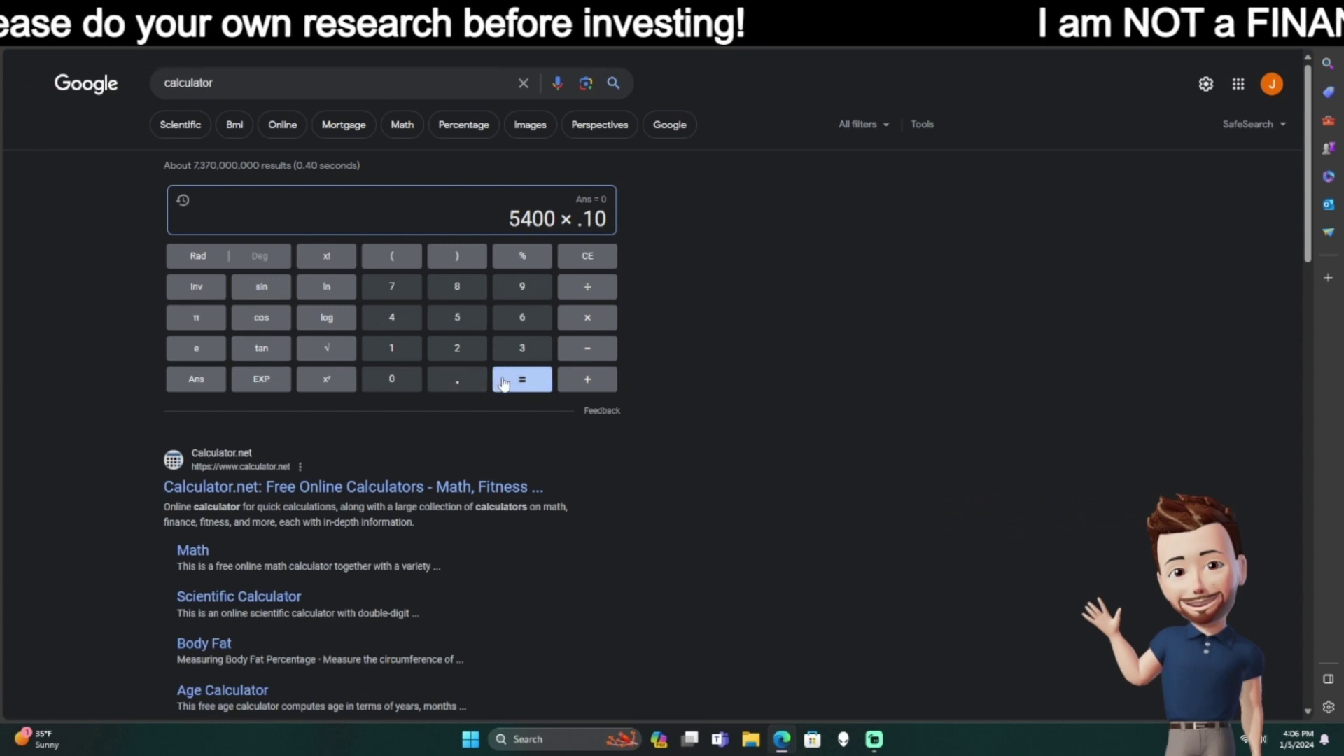
Calculate 5400 × .10, clear the result, and calculate 5400 × .20 in the calculator
{"action": "left_click", "coordinate": [502, 380]}
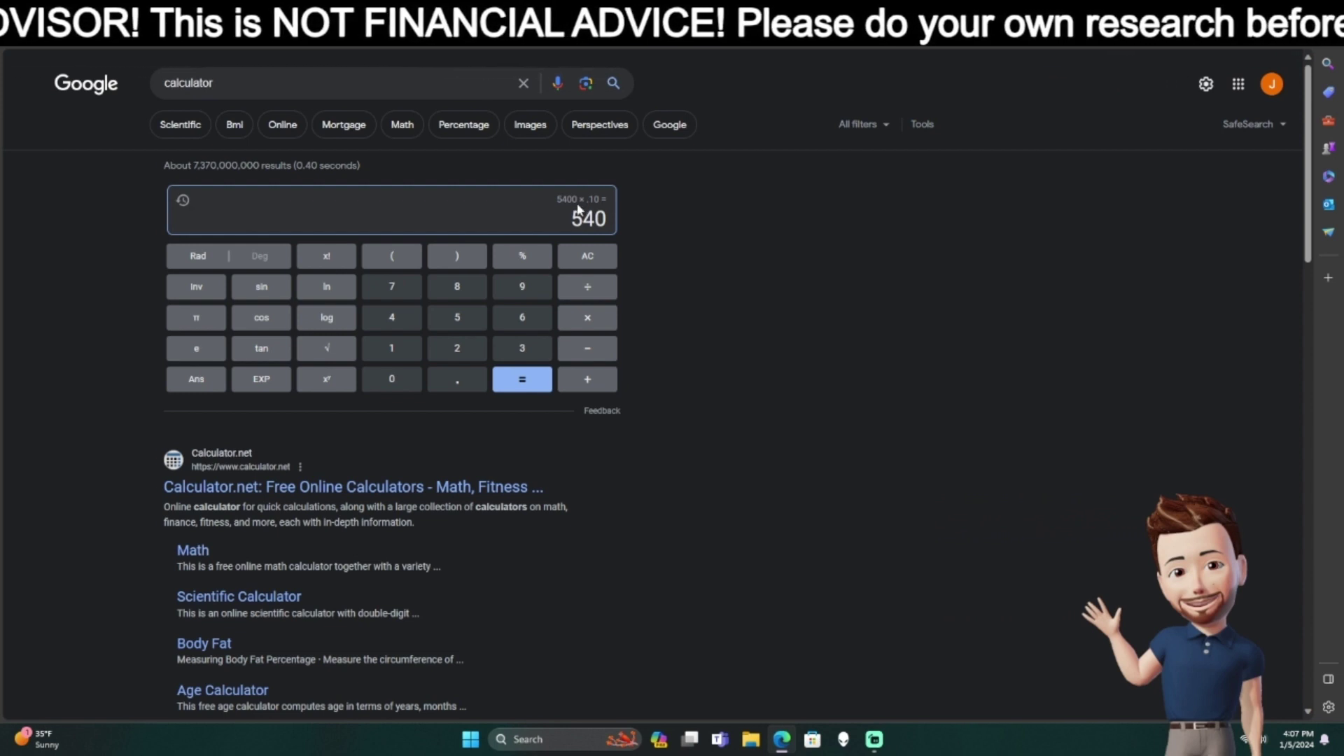
{"action": "left_click", "coordinate": [589, 257]}
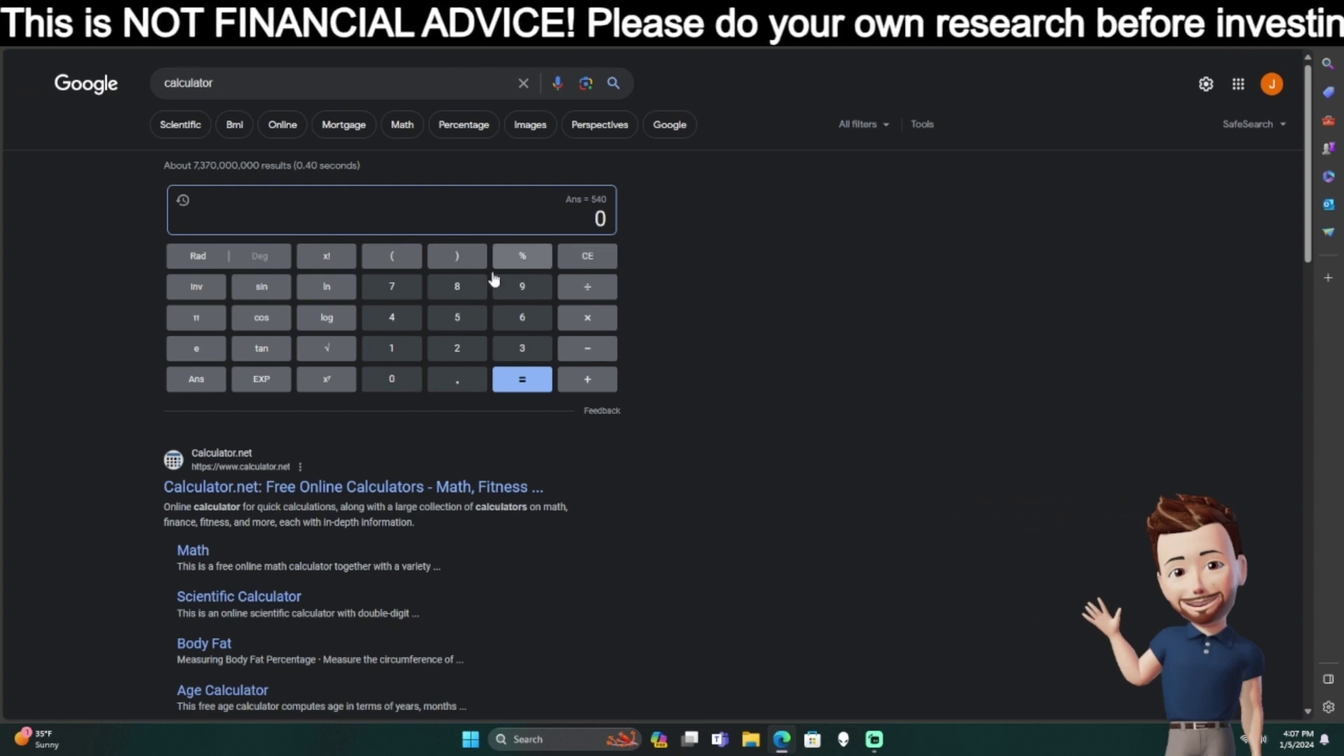
{"action": "left_click", "coordinate": [457, 317]}
{"action": "left_click", "coordinate": [392, 317]}
{"action": "left_click", "coordinate": [389, 384]}
{"action": "left_click", "coordinate": [390, 383]}
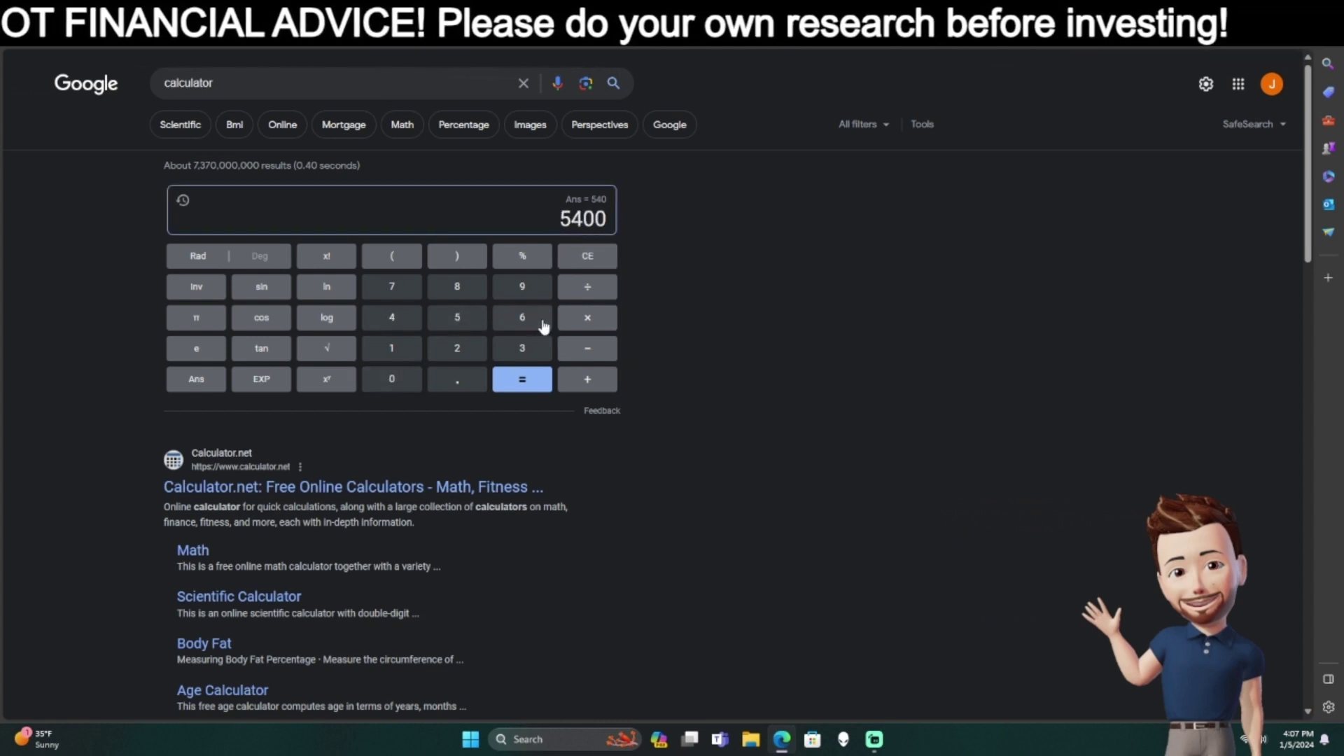
{"action": "left_click", "coordinate": [585, 318]}
{"action": "left_click", "coordinate": [432, 383]}
{"action": "left_click", "coordinate": [452, 351]}
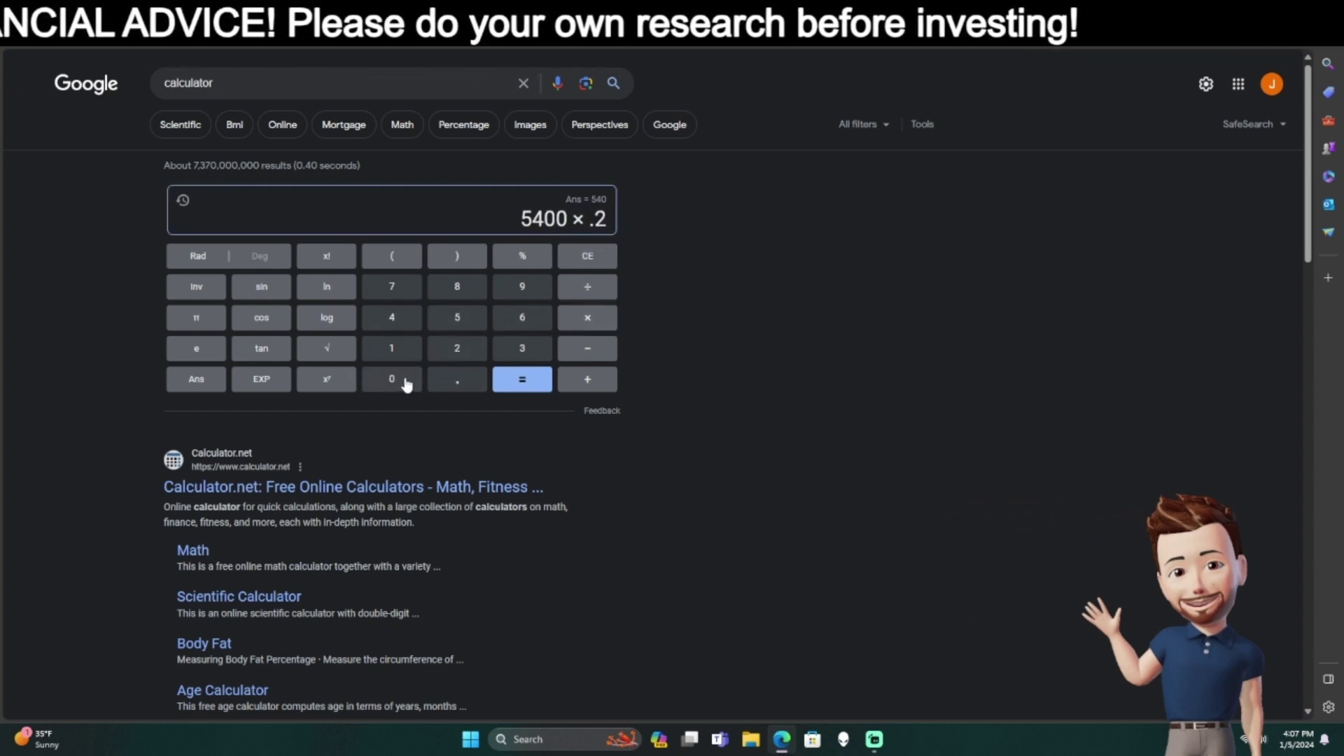
{"action": "left_click", "coordinate": [404, 383]}
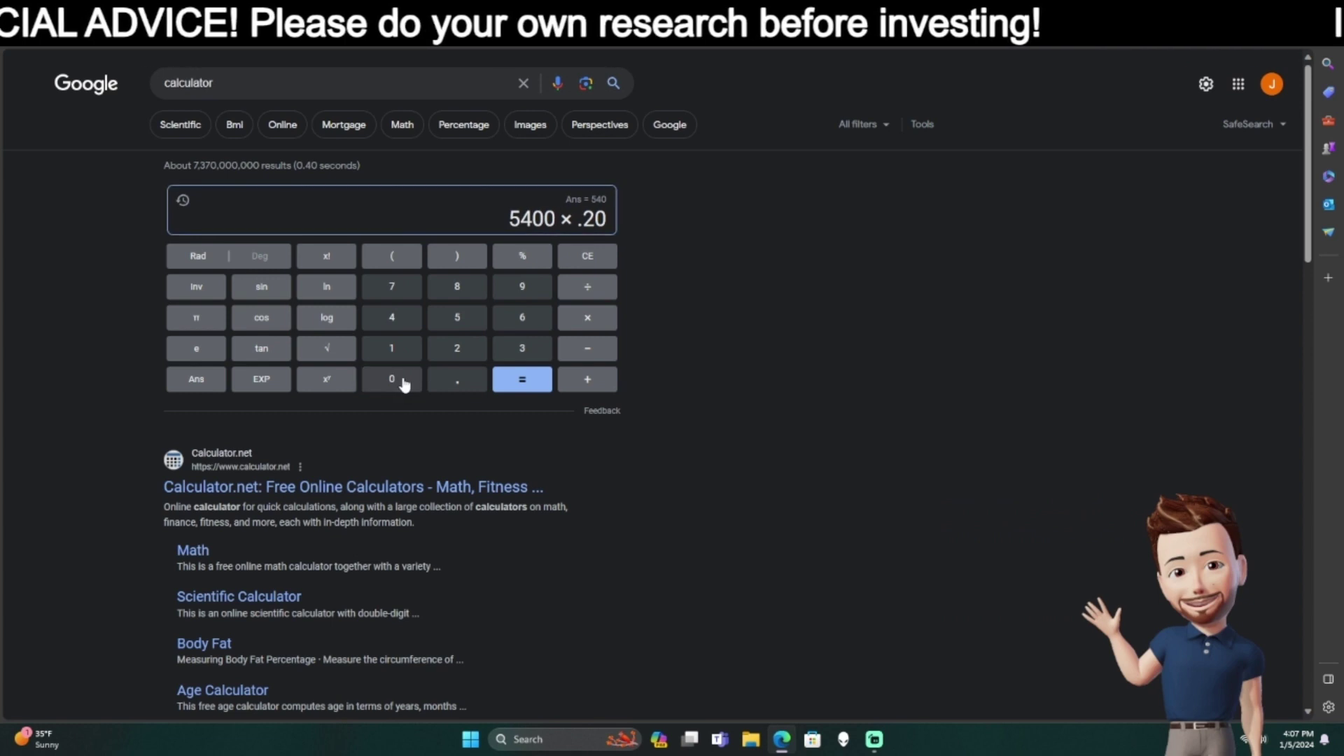
{"action": "left_click", "coordinate": [522, 382]}
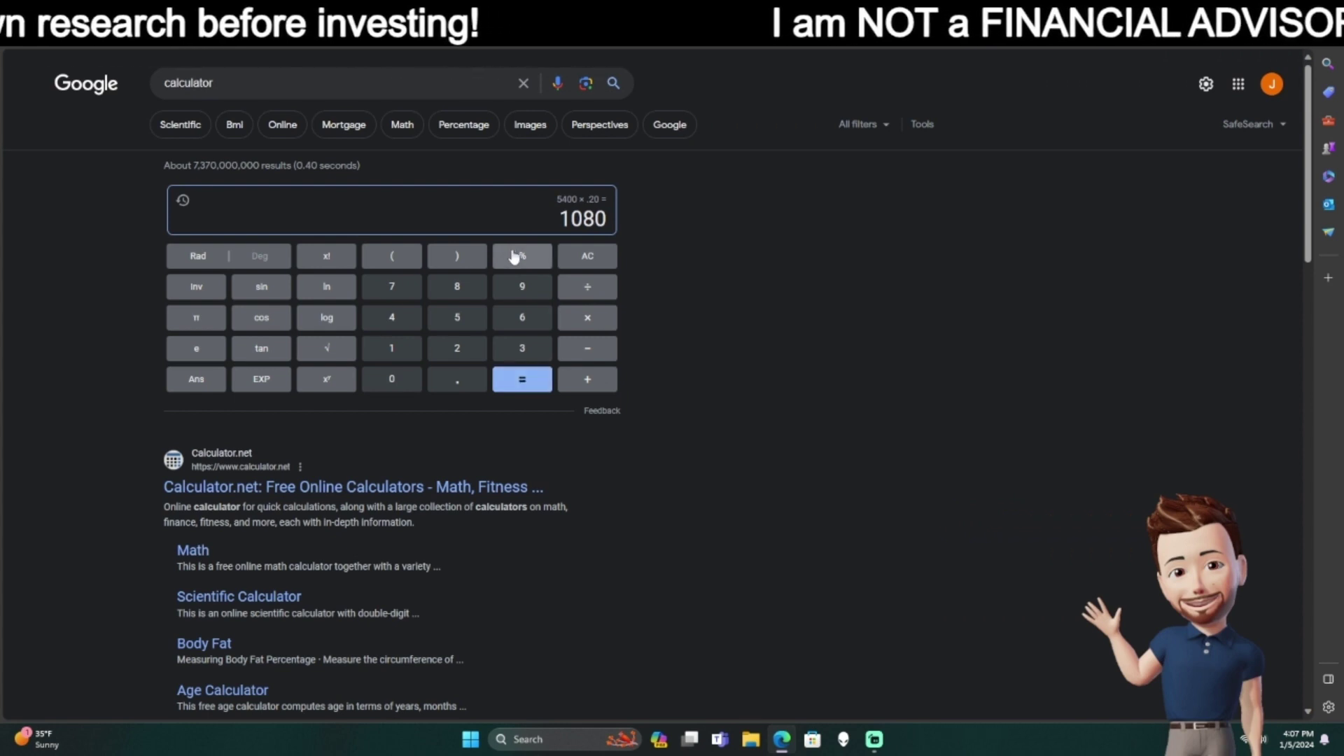
Switch to the Investment Portfolio spreadsheet and examine the summary block A12:B17, the Profit/Loss column, and the tax, percent and net profit formulas
{"action": "key", "text": "ctrl+Tab"}
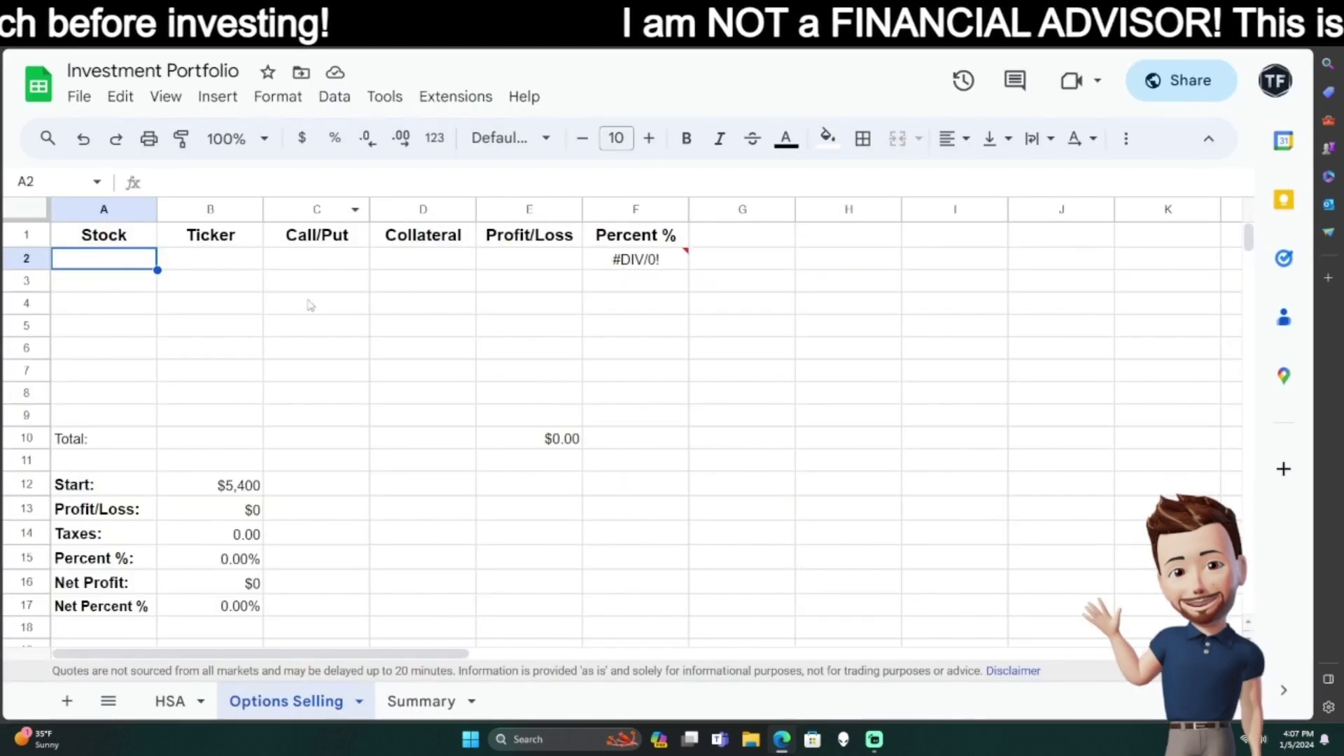
{"action": "left_click", "coordinate": [260, 326]}
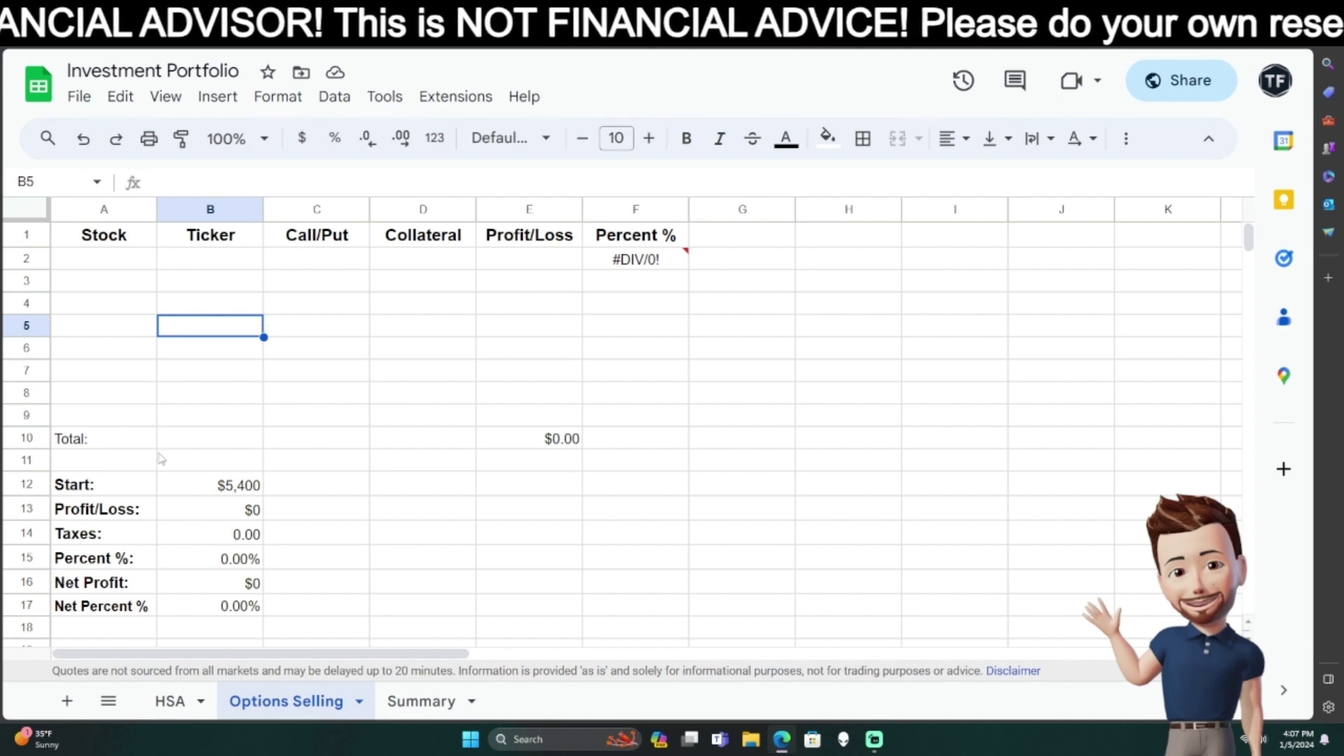
{"action": "left_click_drag", "start_coordinate": [171, 484], "coordinate": [122, 609]}
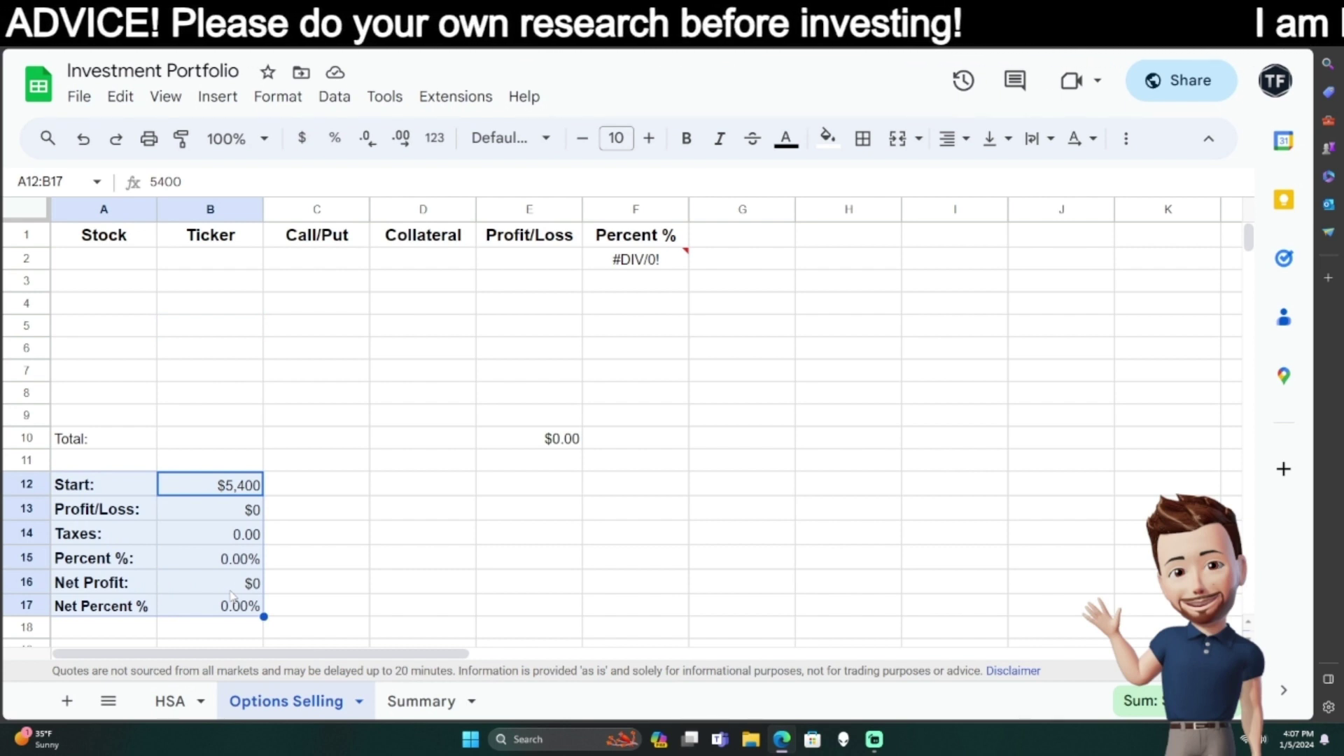
{"action": "left_click_drag", "start_coordinate": [543, 271], "coordinate": [555, 371]}
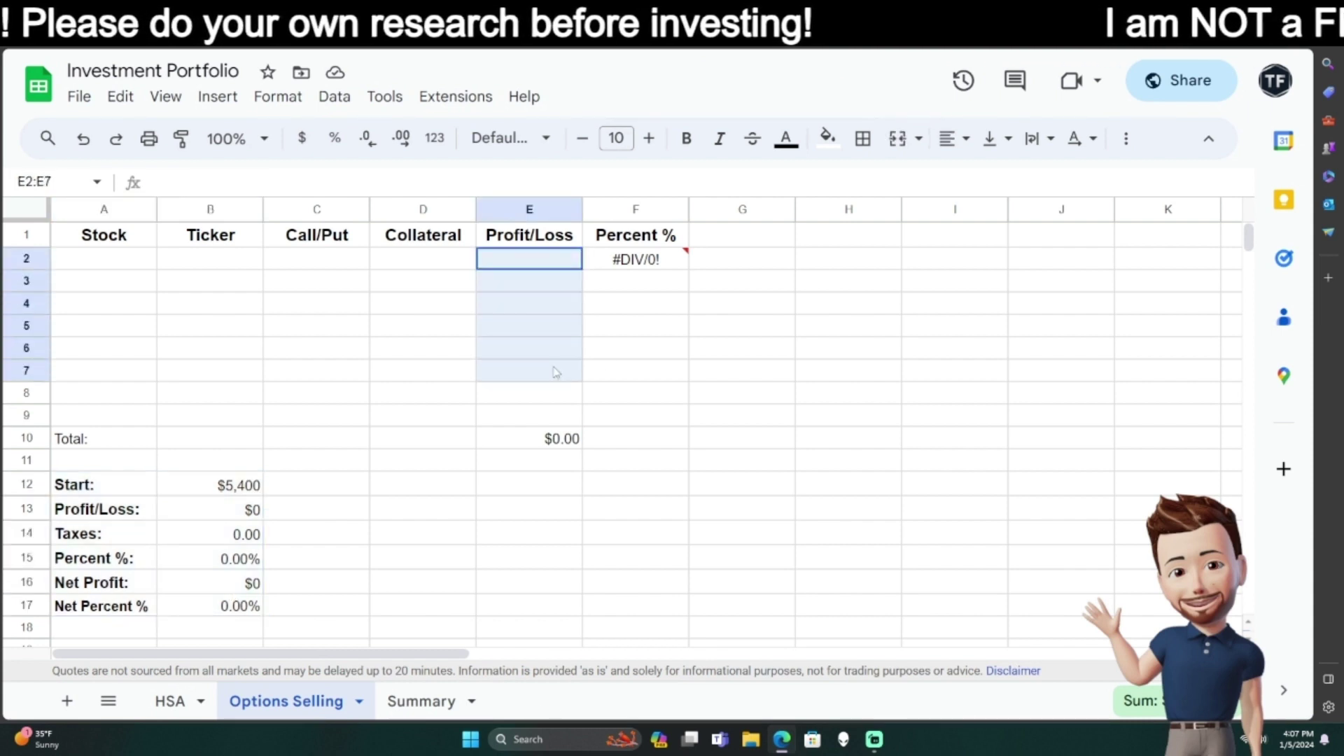
{"action": "left_click", "coordinate": [314, 583]}
{"action": "left_click", "coordinate": [227, 541]}
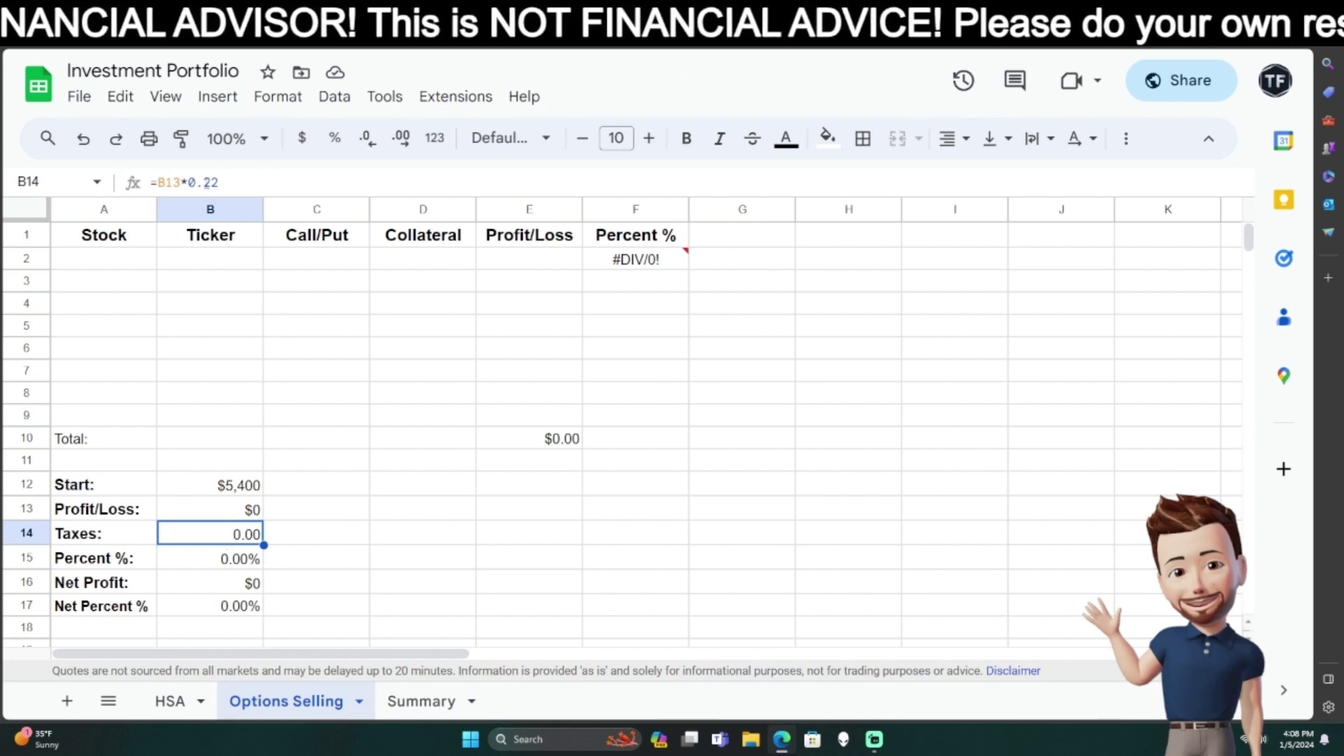
{"action": "left_click", "coordinate": [211, 558]}
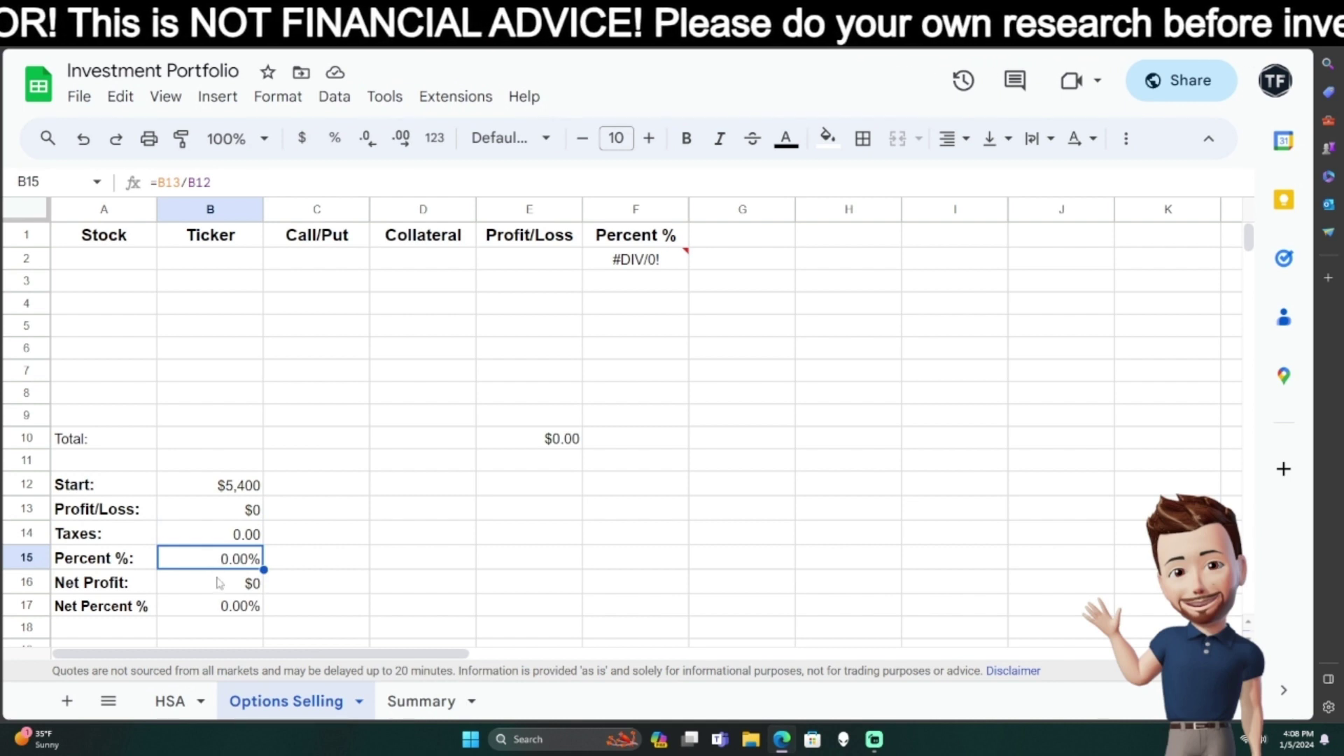
{"action": "left_click", "coordinate": [214, 582]}
{"action": "left_click", "coordinate": [215, 606]}
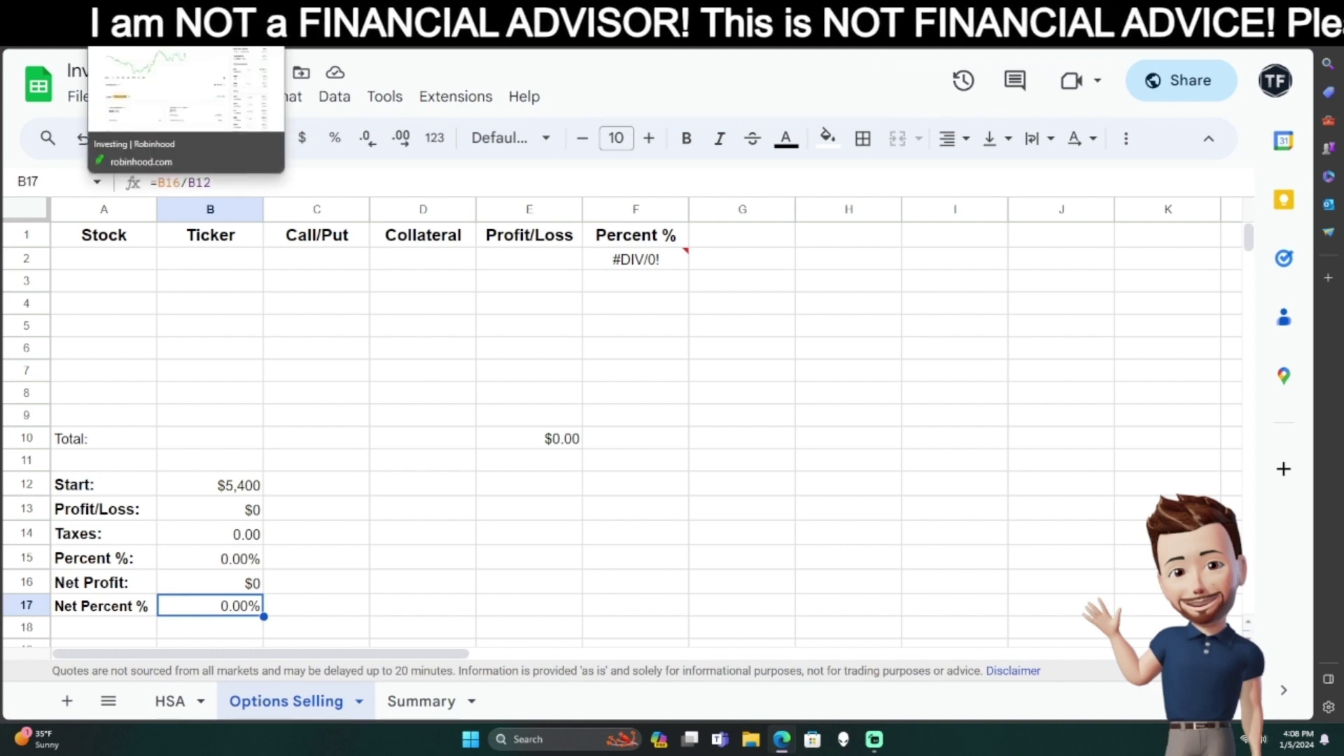
Switch to Robinhood, find the DraftKings stock and open its options chain
{"action": "left_click", "coordinate": [168, 31]}
{"action": "left_click", "coordinate": [364, 75]}
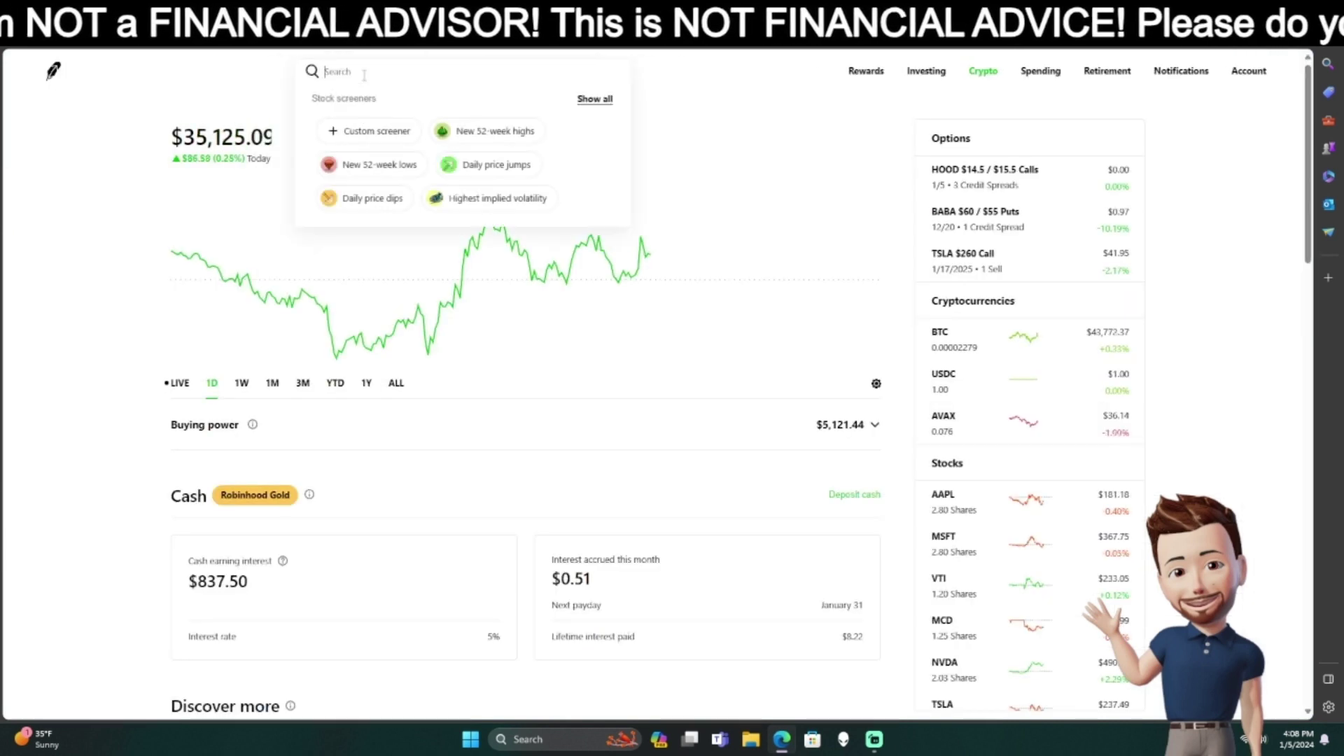
{"action": "type", "text": "draftkings"}
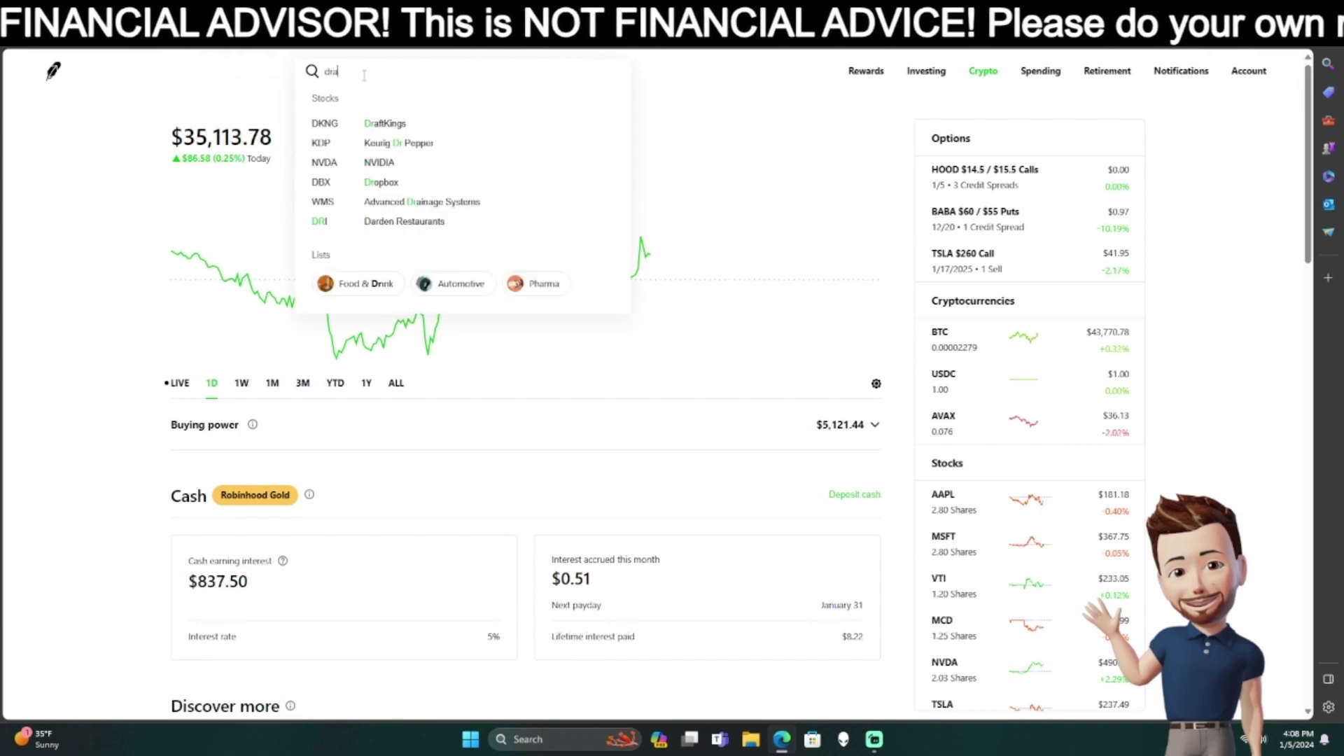
{"action": "left_click", "coordinate": [377, 123]}
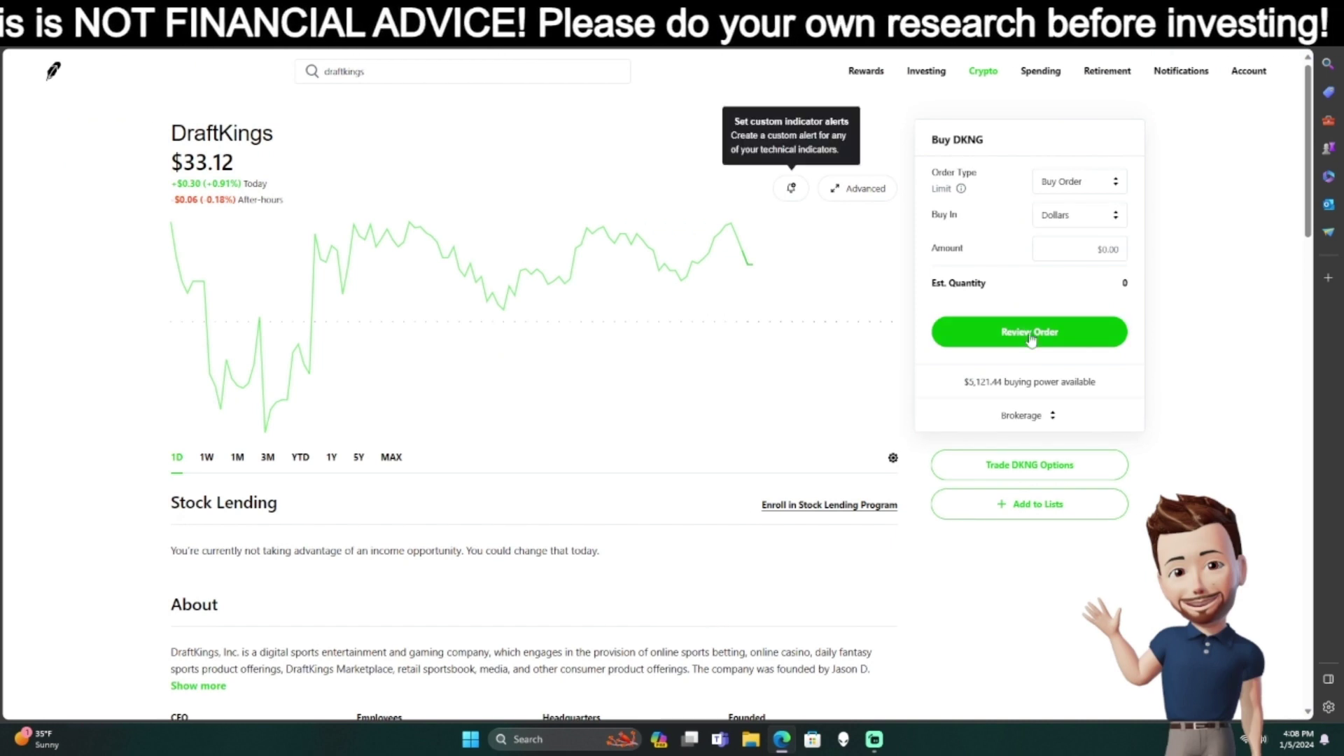
{"action": "left_click", "coordinate": [1019, 465]}
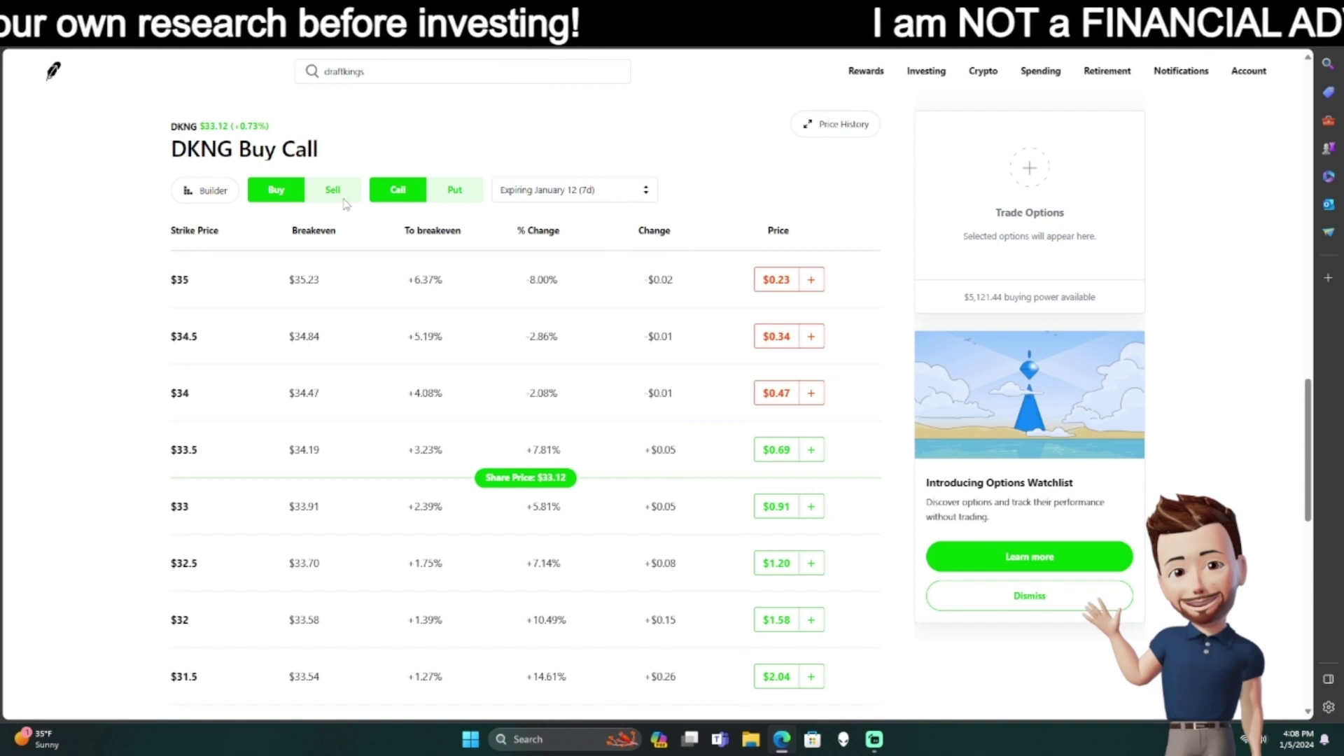
Set the DKNG options chain to Sell Put contracts expiring February 2
{"action": "left_click", "coordinate": [334, 190]}
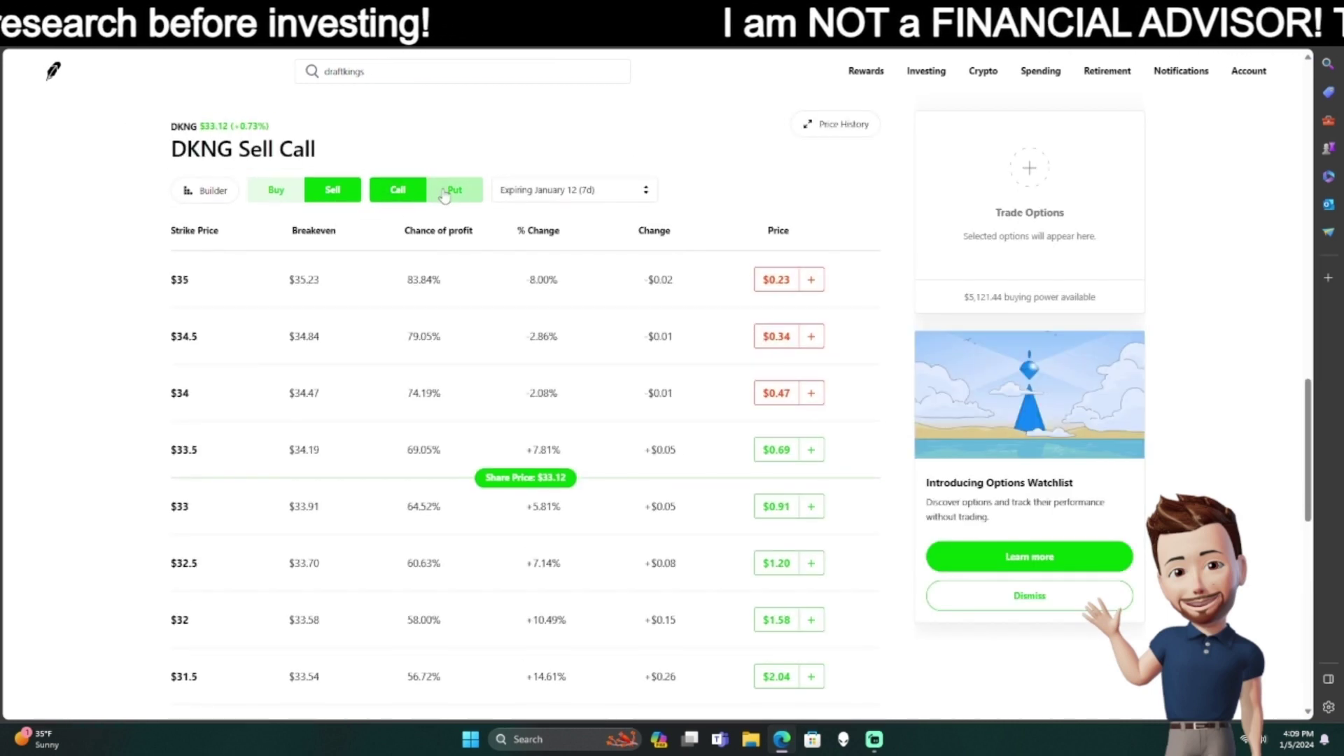
{"action": "left_click", "coordinate": [443, 195]}
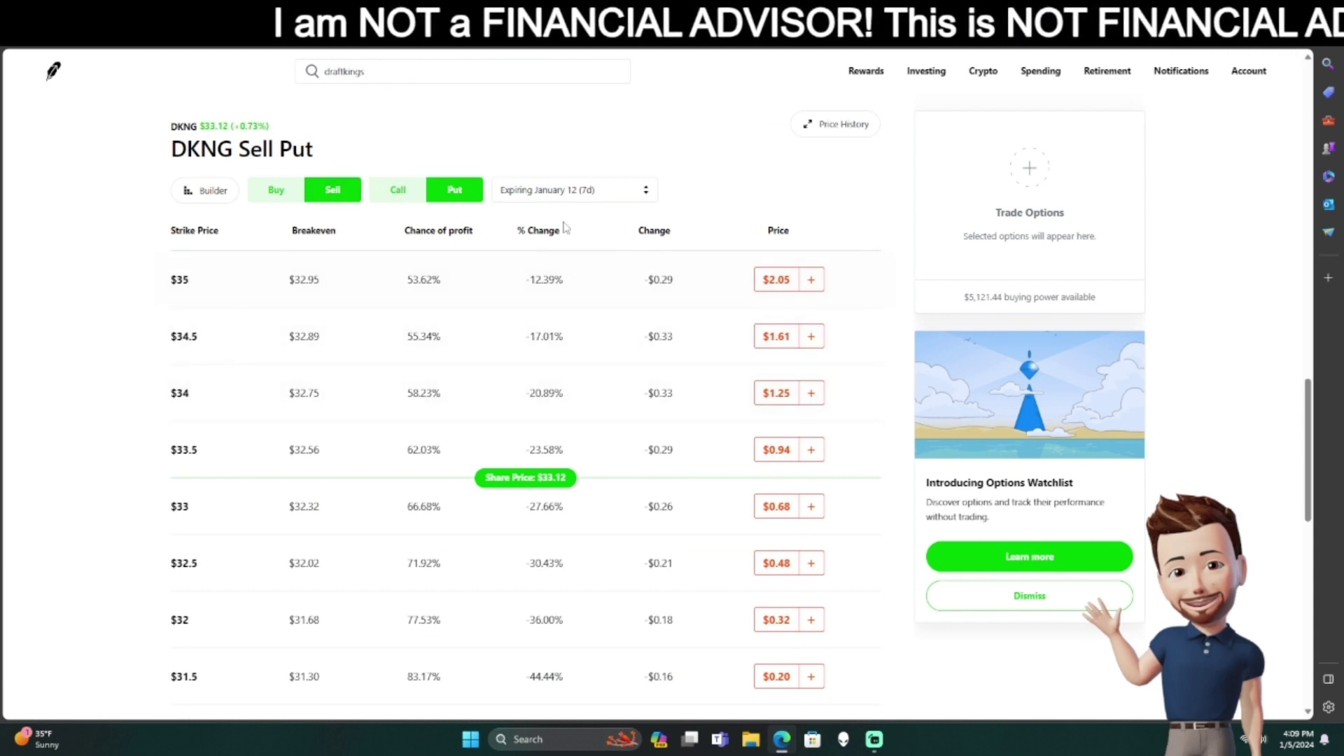
{"action": "left_click", "coordinate": [564, 190]}
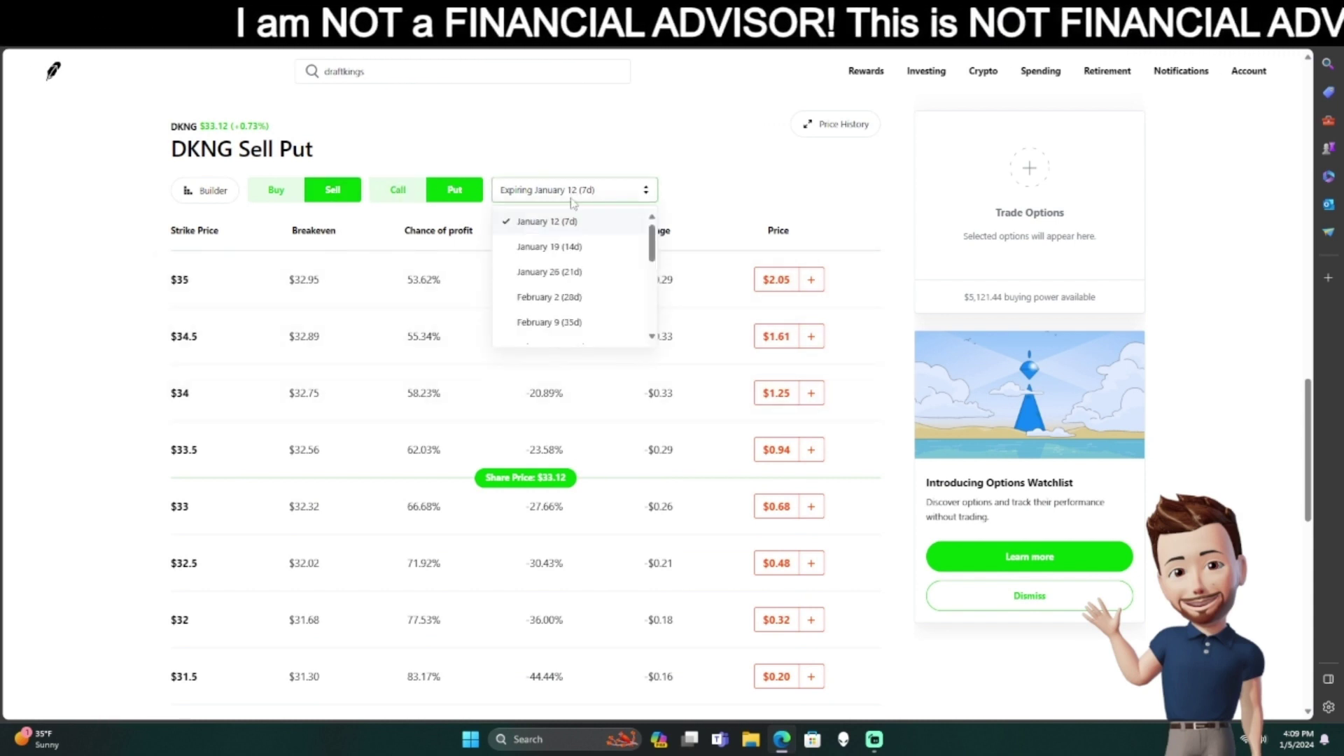
{"action": "left_click", "coordinate": [559, 297]}
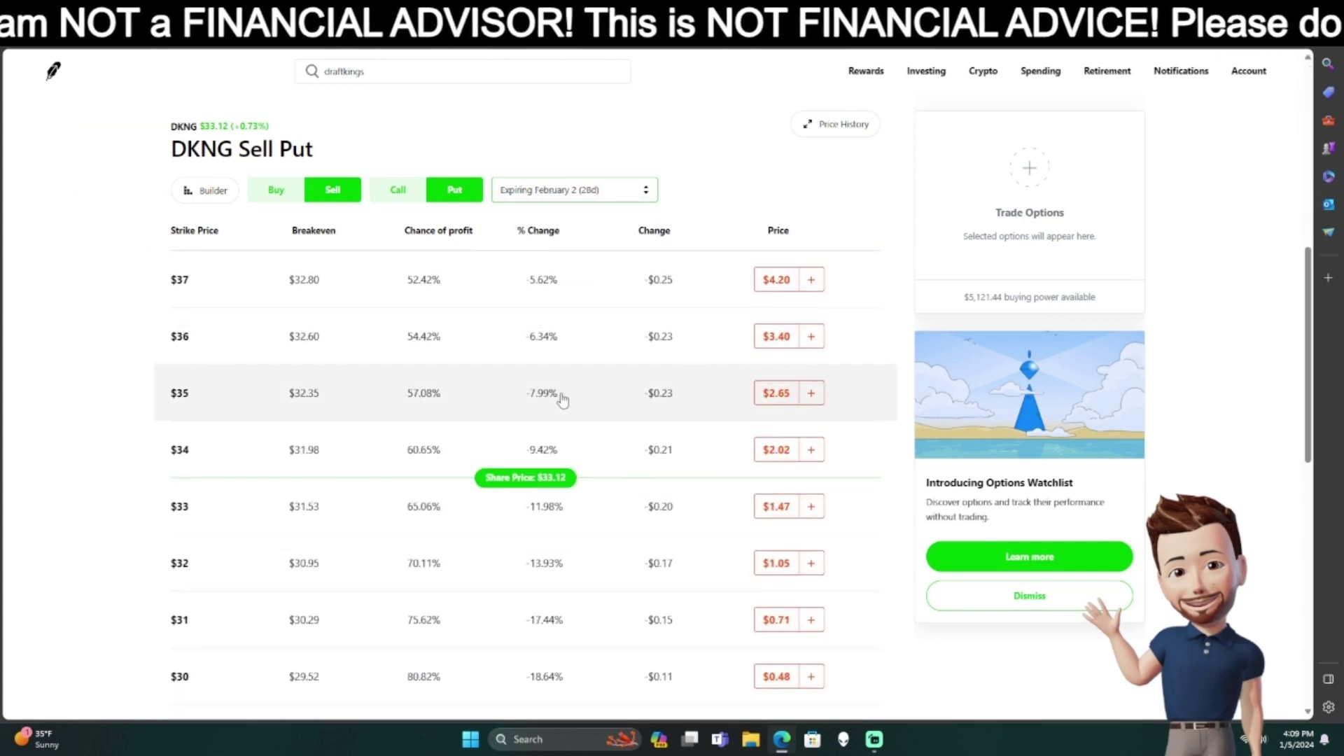
Select the $32 strike put priced at $1.05 and continue with the cash-secured put order
{"action": "scroll", "coordinate": [549, 393], "scroll_direction": "down", "scroll_amount": 2}
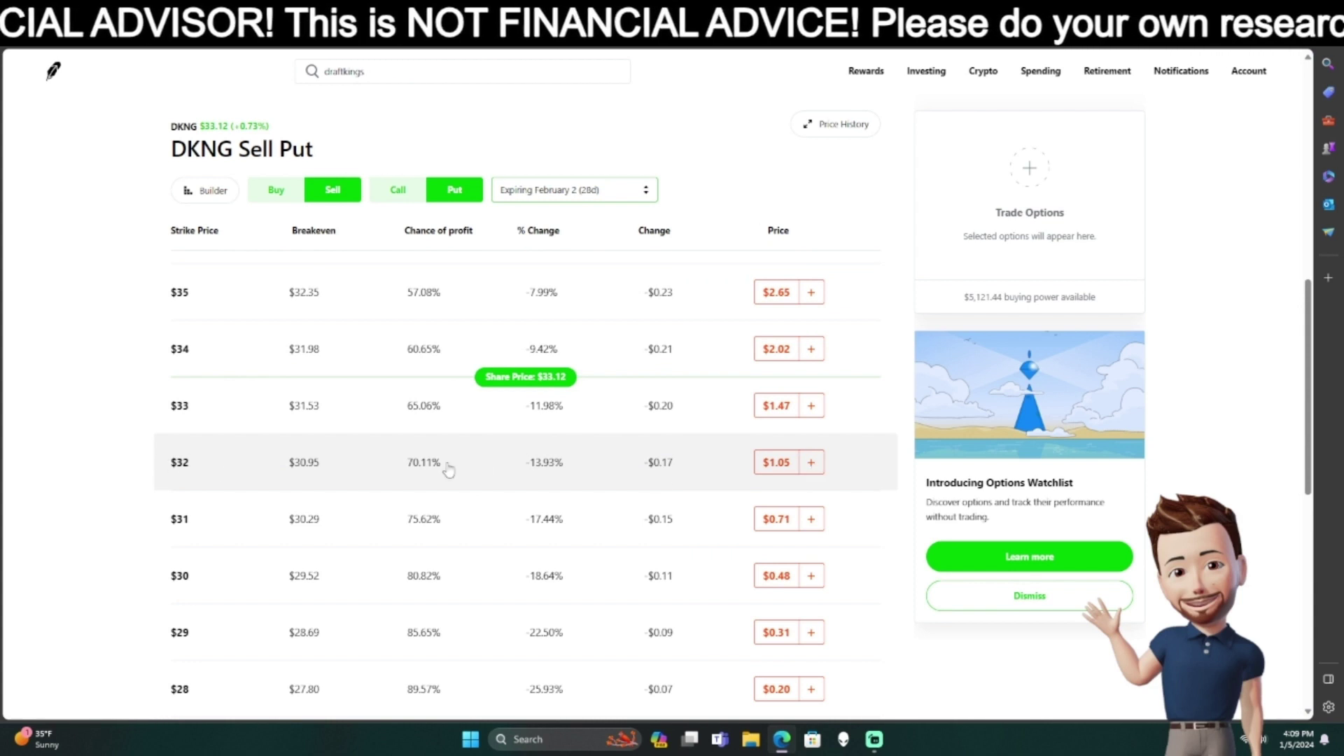
{"action": "left_click", "coordinate": [811, 465]}
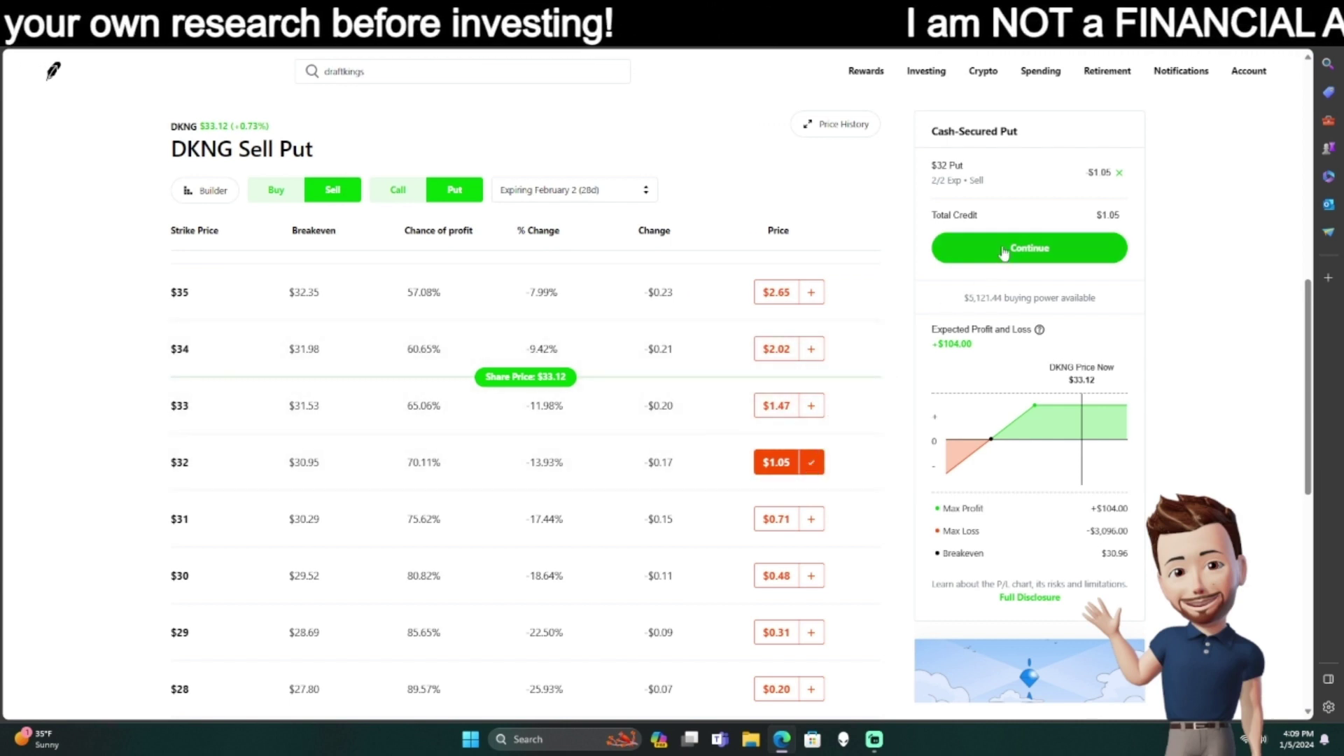
{"action": "left_click", "coordinate": [1003, 251]}
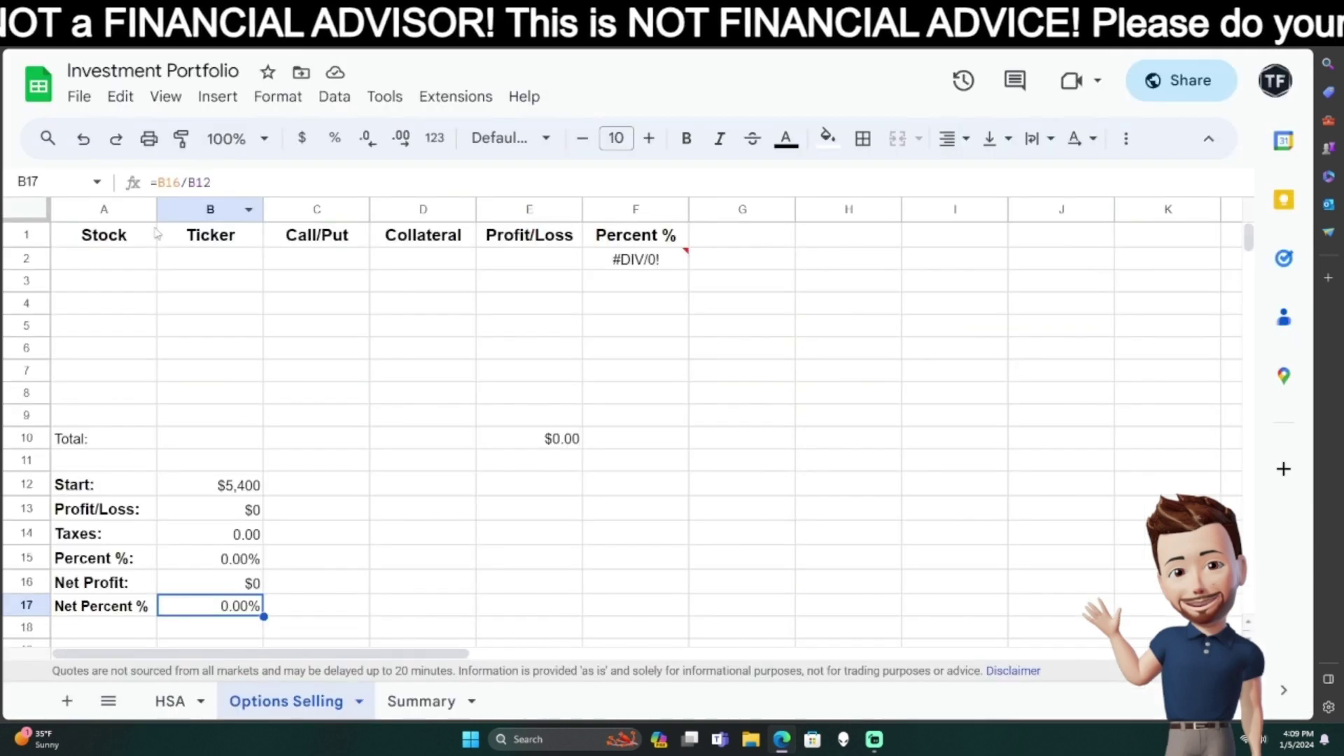
Enter Draftkings as the stock name in cell A2 of the Options Selling sheet
{"action": "left_click", "coordinate": [123, 257]}
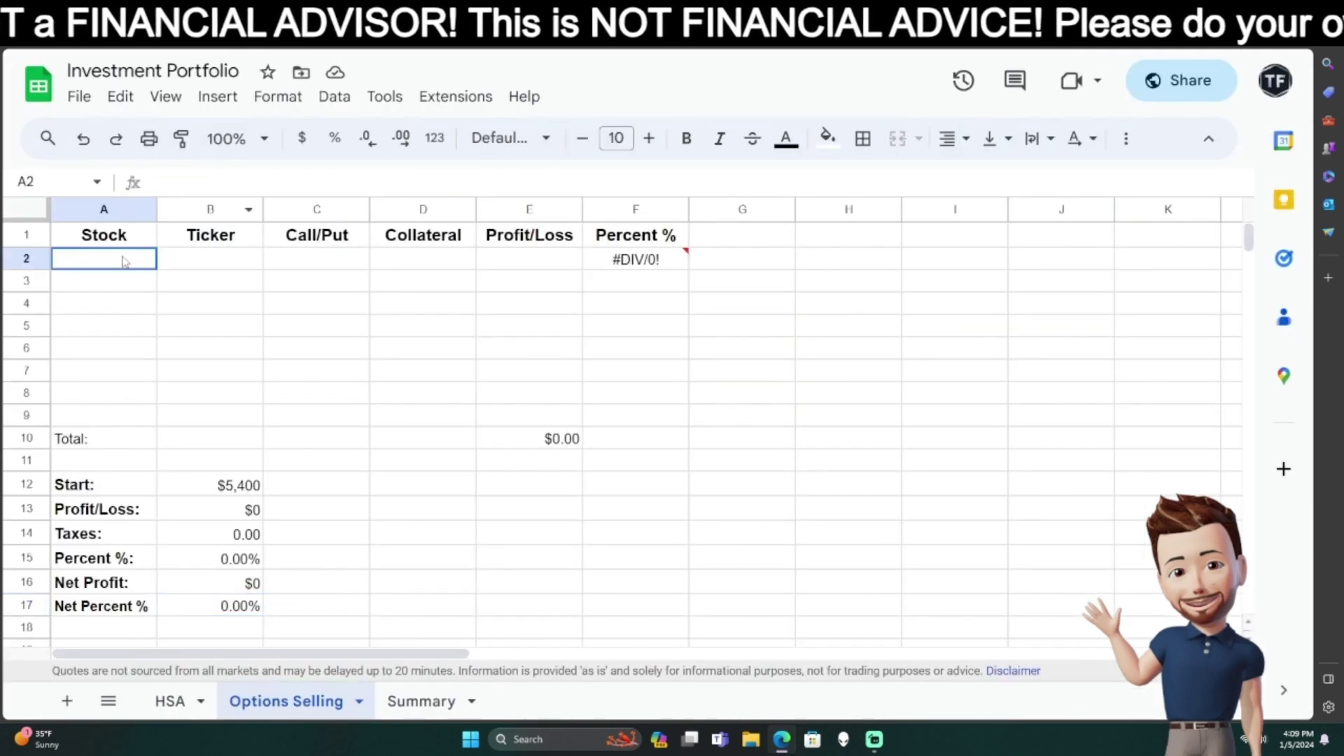
{"action": "double_click", "coordinate": [123, 257]}
{"action": "type", "text": "Dra"}
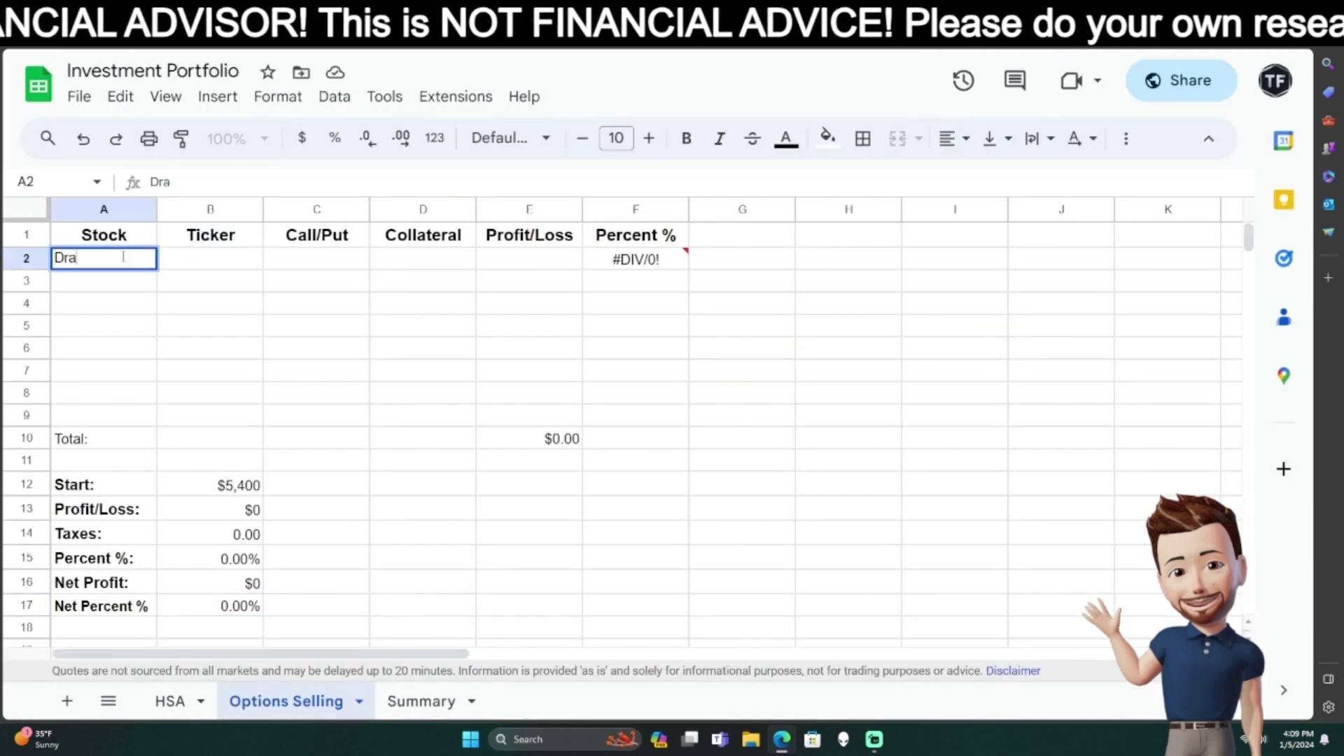
{"action": "type", "text": "ftkings"}
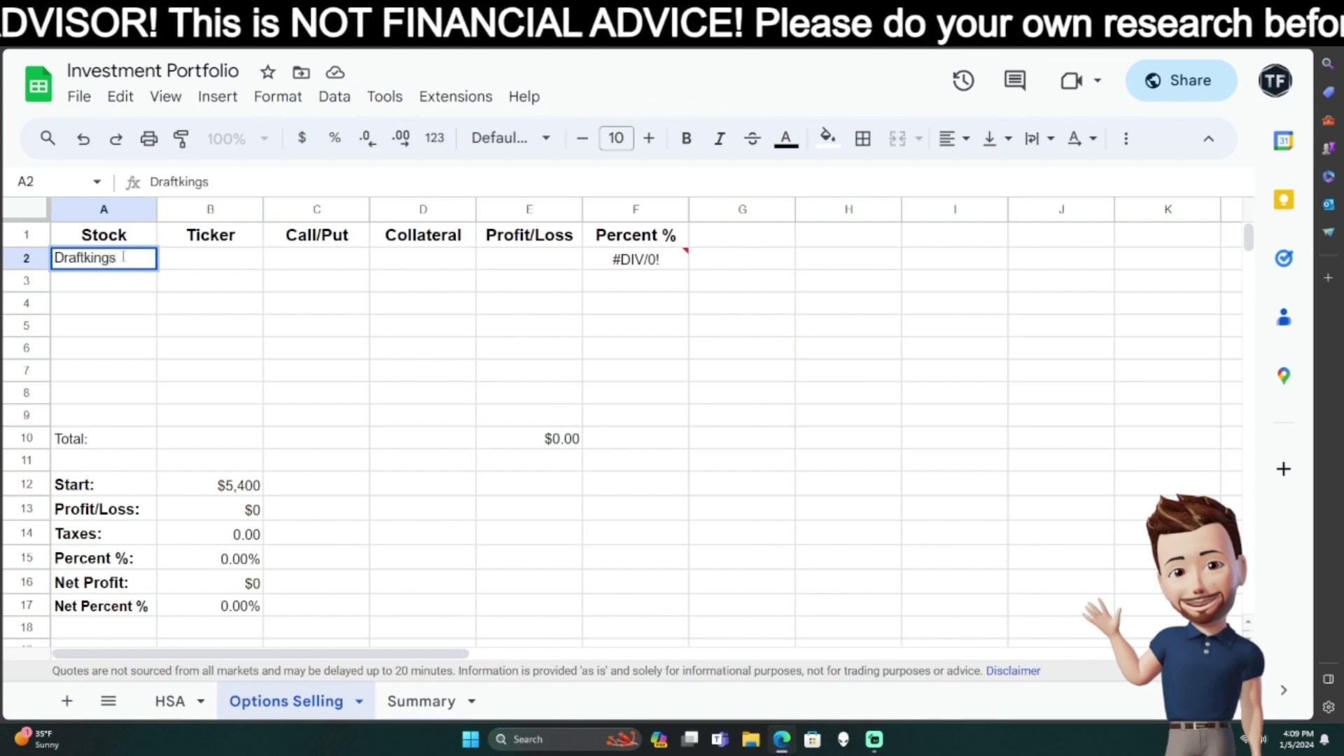
{"action": "key", "text": "Return"}
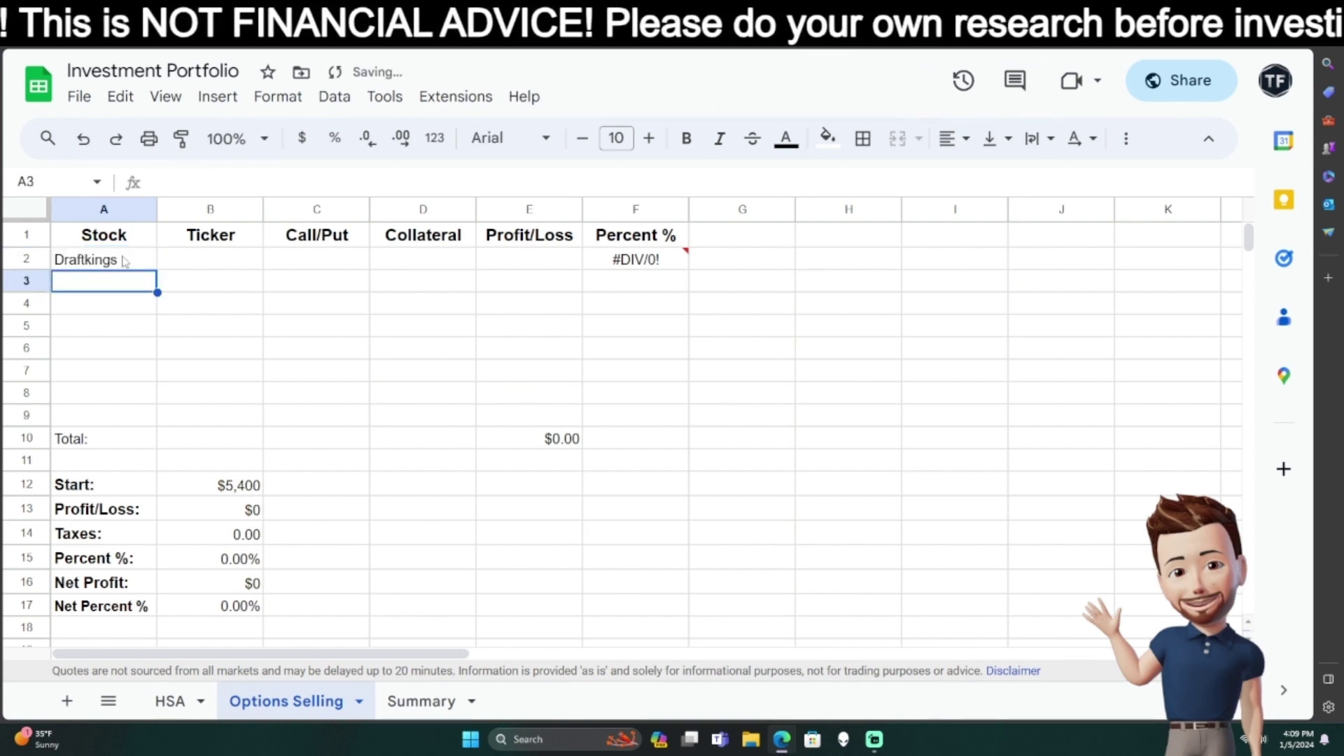
Enter DKNG as the ticker in B2 and PUT as the option type in C2
{"action": "key", "text": "Up"}
{"action": "key", "text": "Right"}
{"action": "type", "text": "DKNG"}
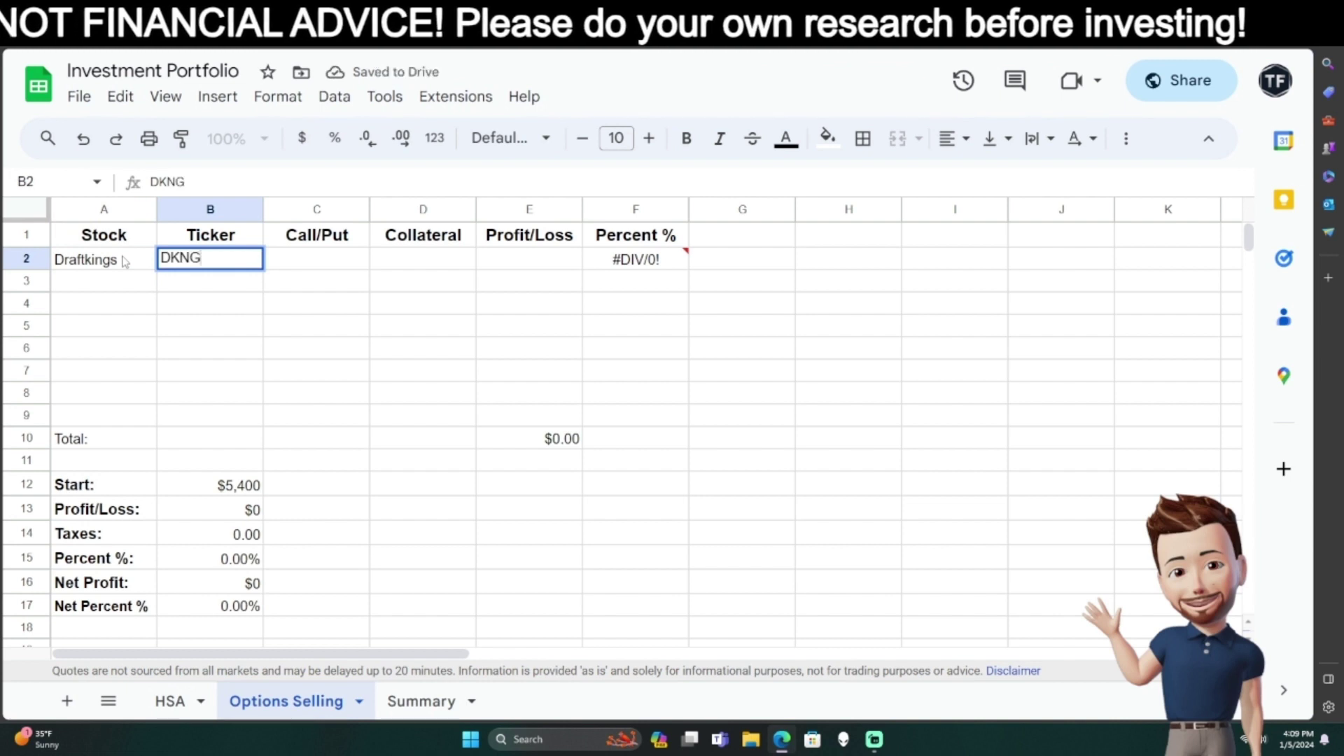
{"action": "key", "text": "Return"}
{"action": "key", "text": "Up"}
{"action": "key", "text": "Right"}
{"action": "type", "text": "PUT"}
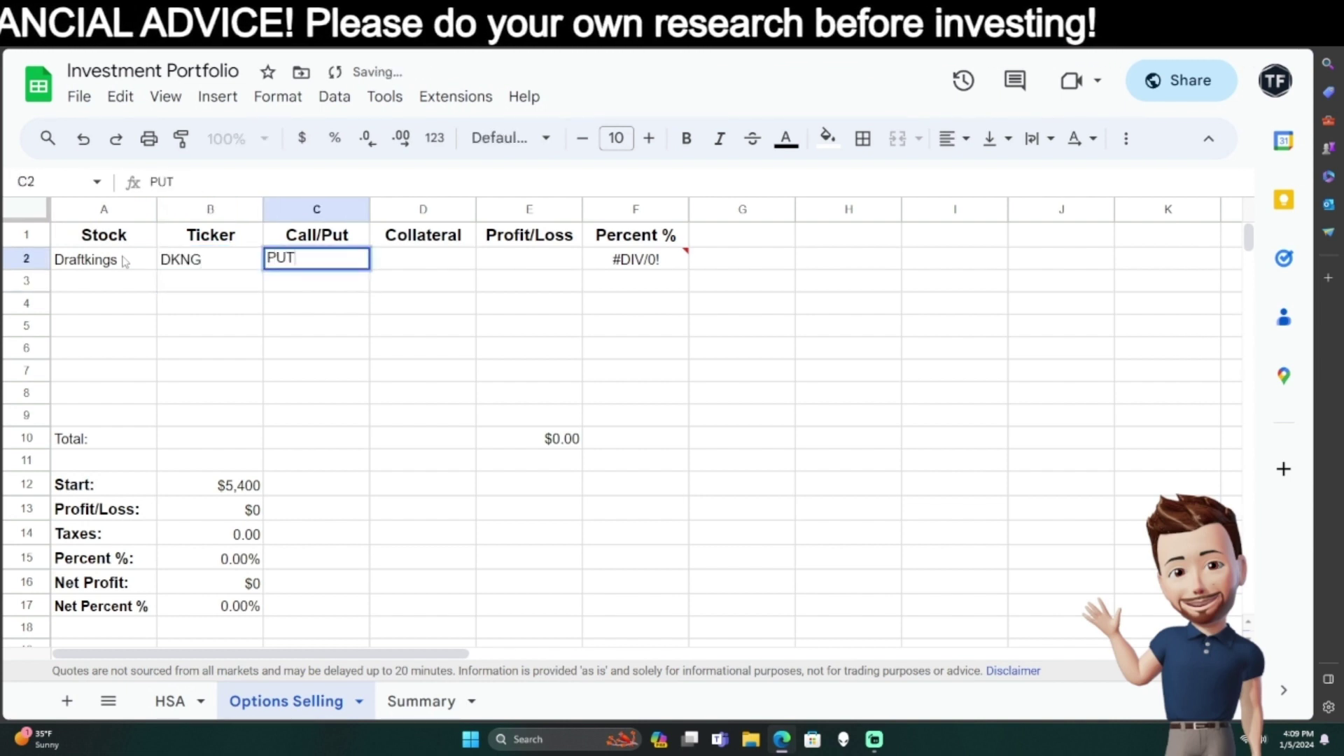
{"action": "key", "text": "Return"}
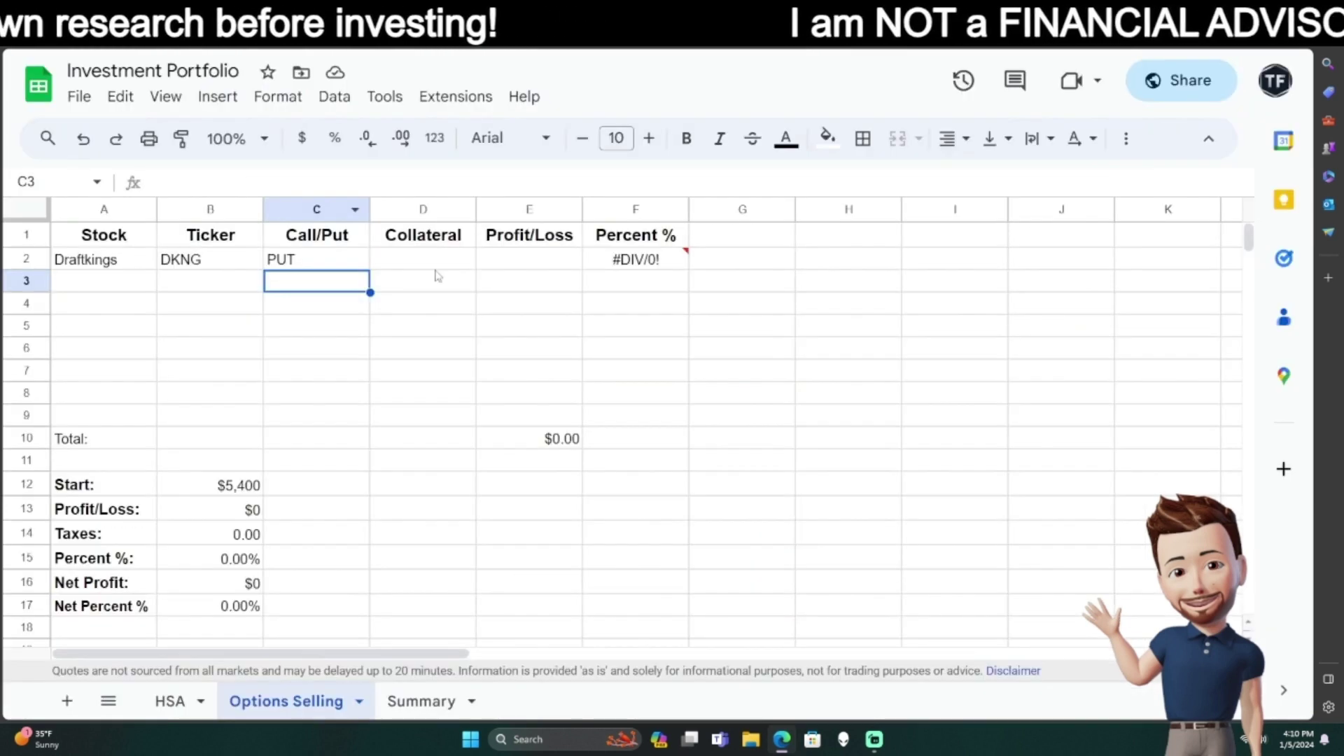
Enter 3200 as the DraftKings collateral in D2 and 103.97 as the profit/loss in E2
{"action": "double_click", "coordinate": [414, 261]}
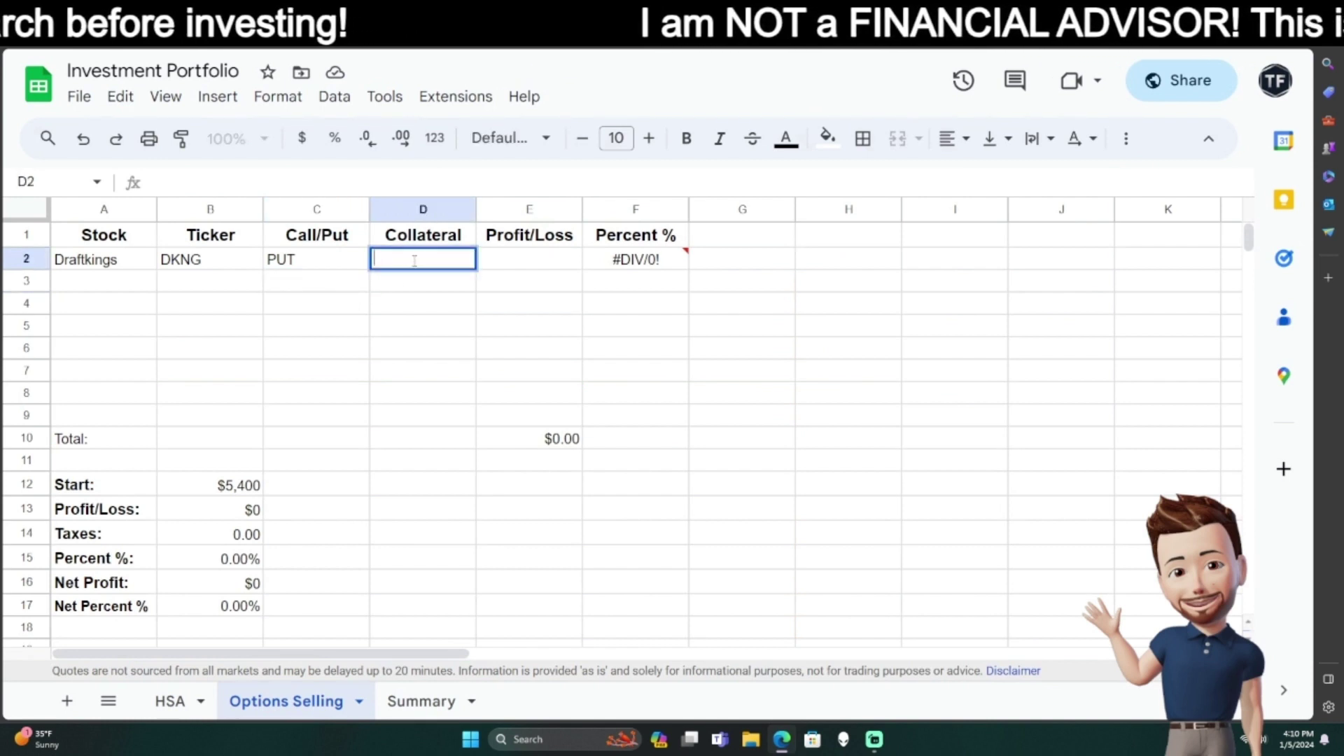
{"action": "type", "text": "3200"}
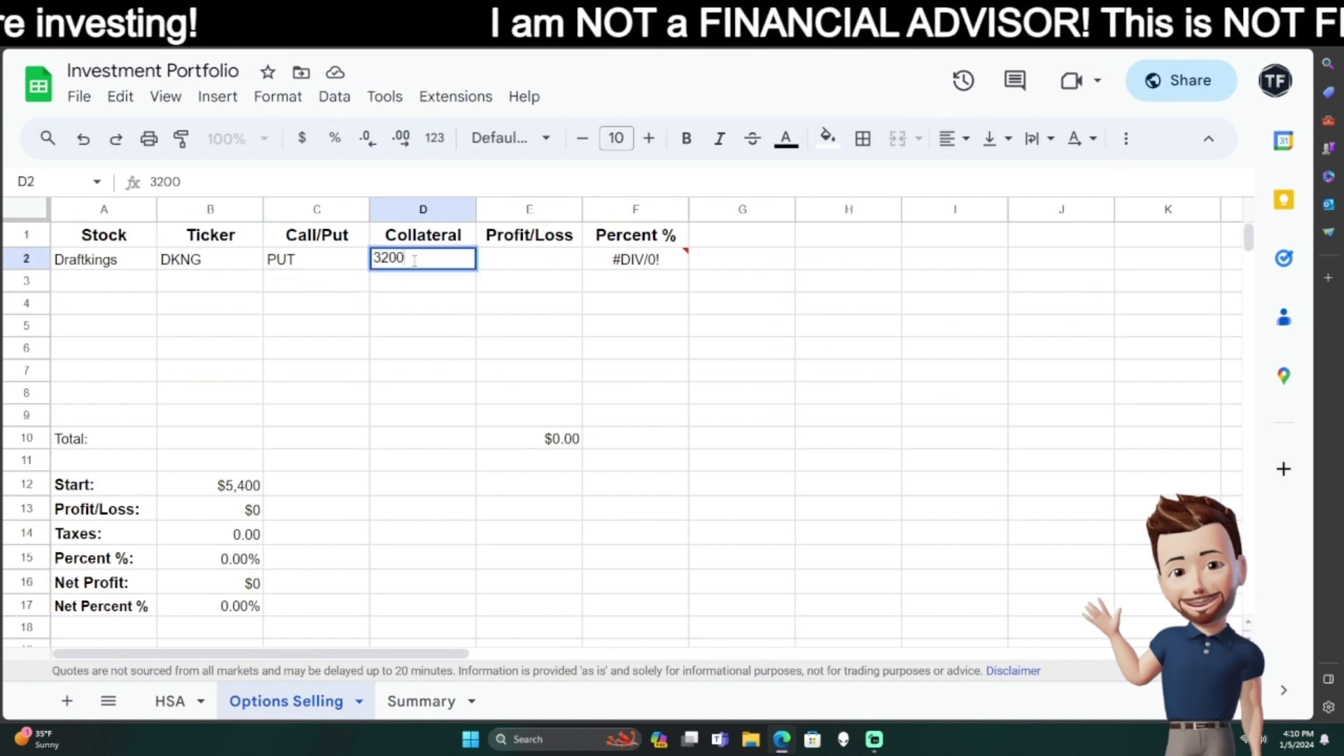
{"action": "key", "text": "Return"}
{"action": "double_click", "coordinate": [510, 258]}
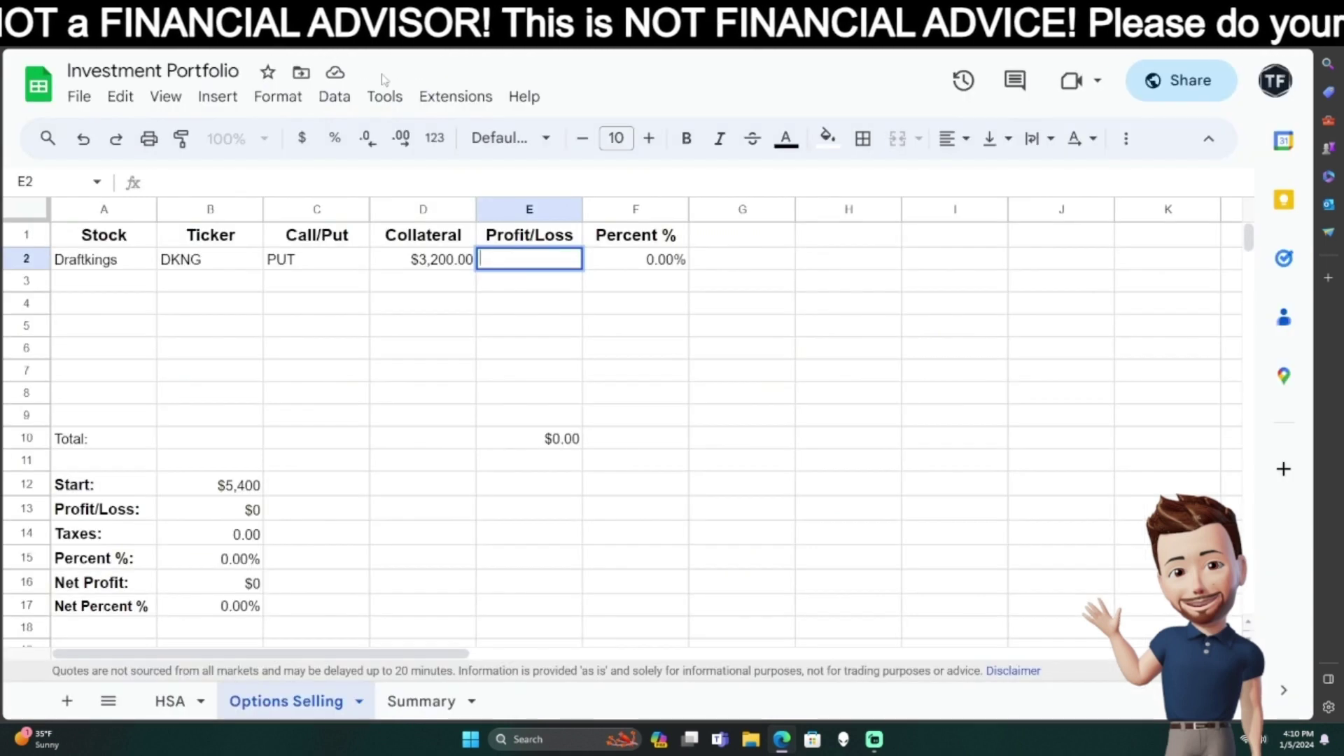
{"action": "type", "text": ".97"}
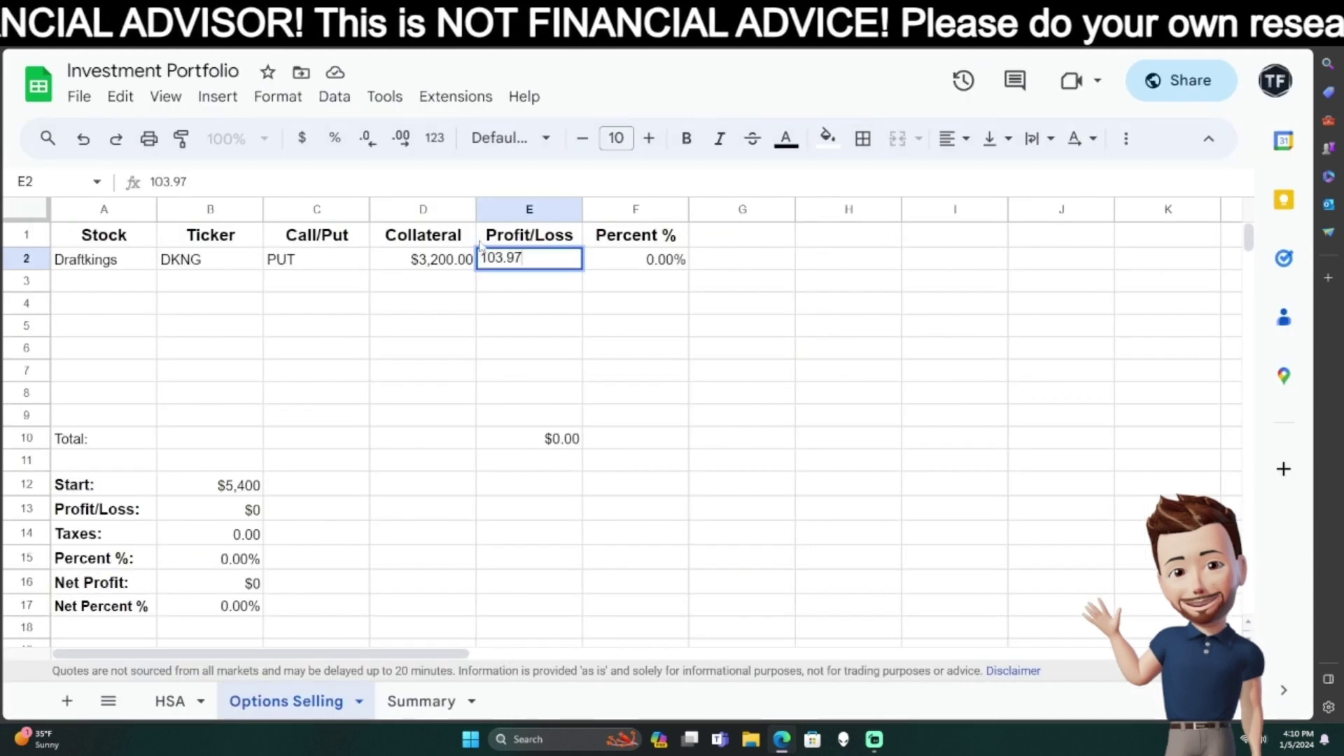
{"action": "key", "text": "Return"}
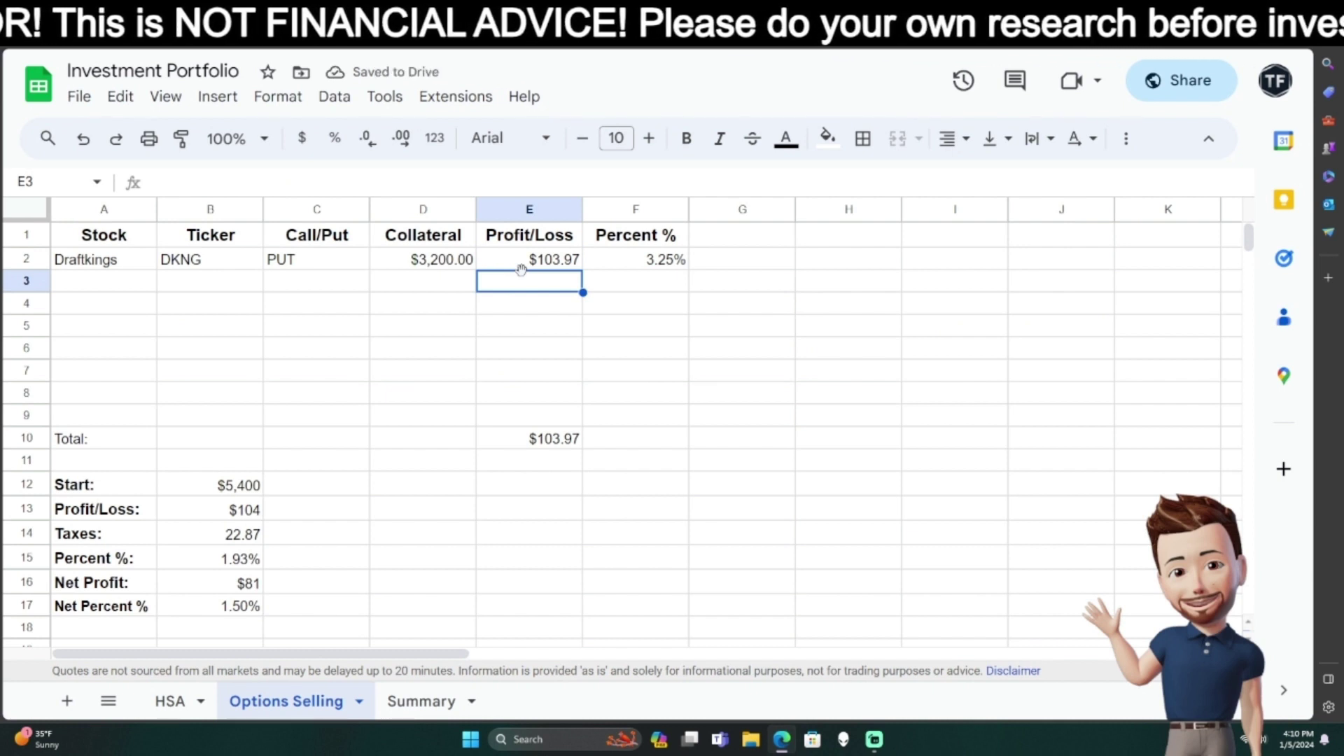
{"action": "left_click", "coordinate": [627, 266]}
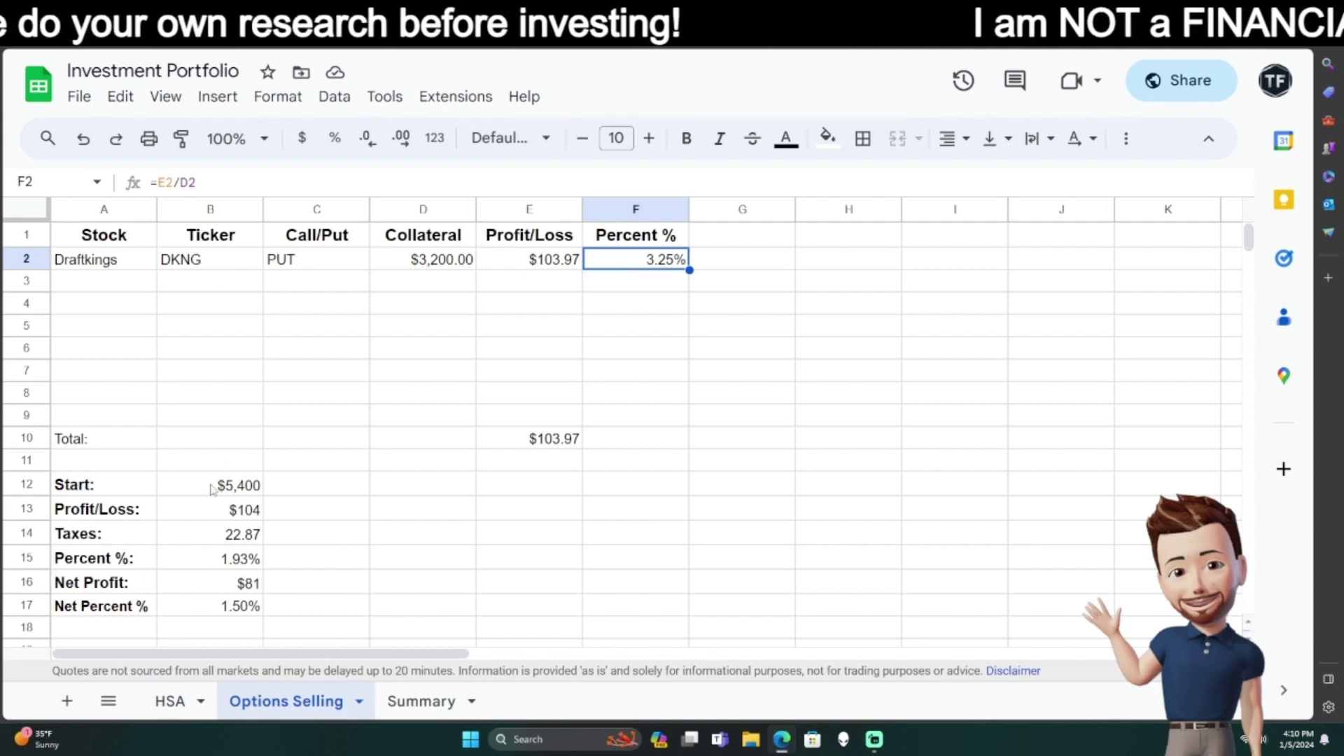
Format the Profit/Loss summary value in B13 to show two decimal places
{"action": "left_click", "coordinate": [219, 511]}
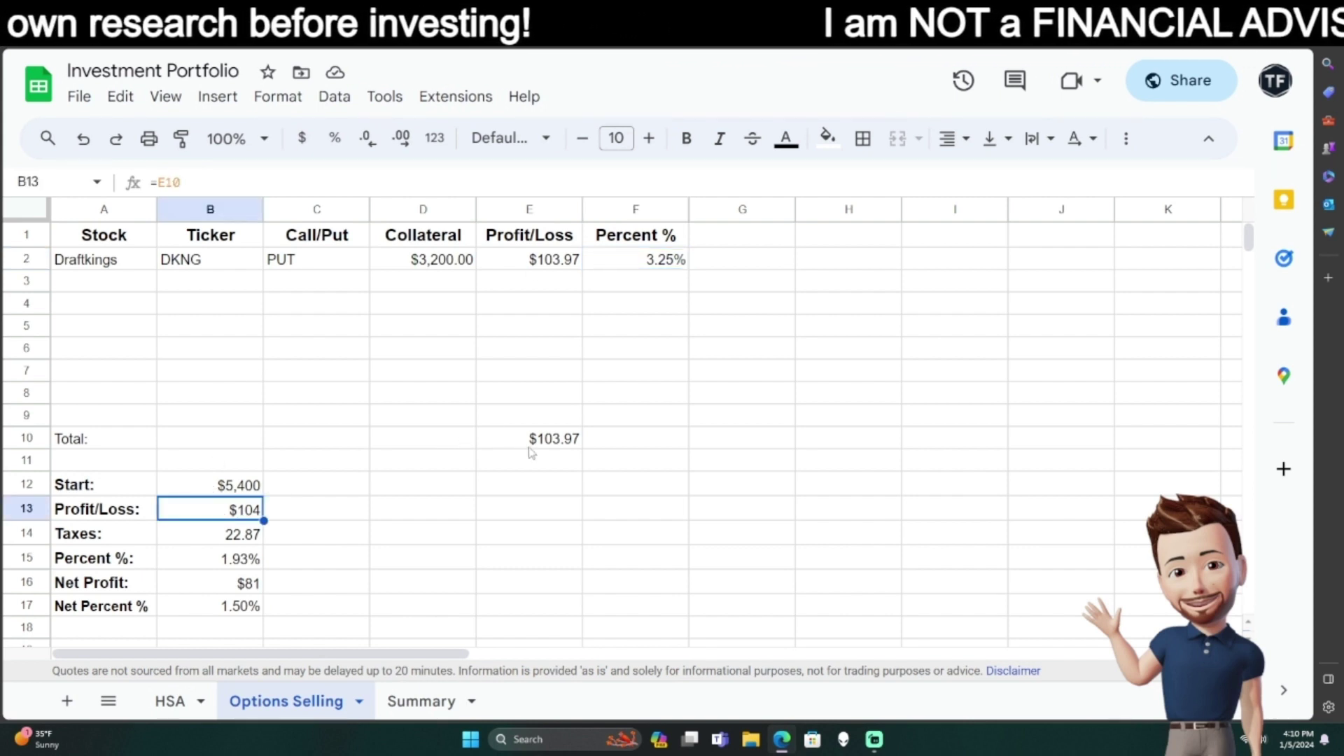
{"action": "left_click", "coordinate": [392, 147]}
{"action": "left_click", "coordinate": [393, 147]}
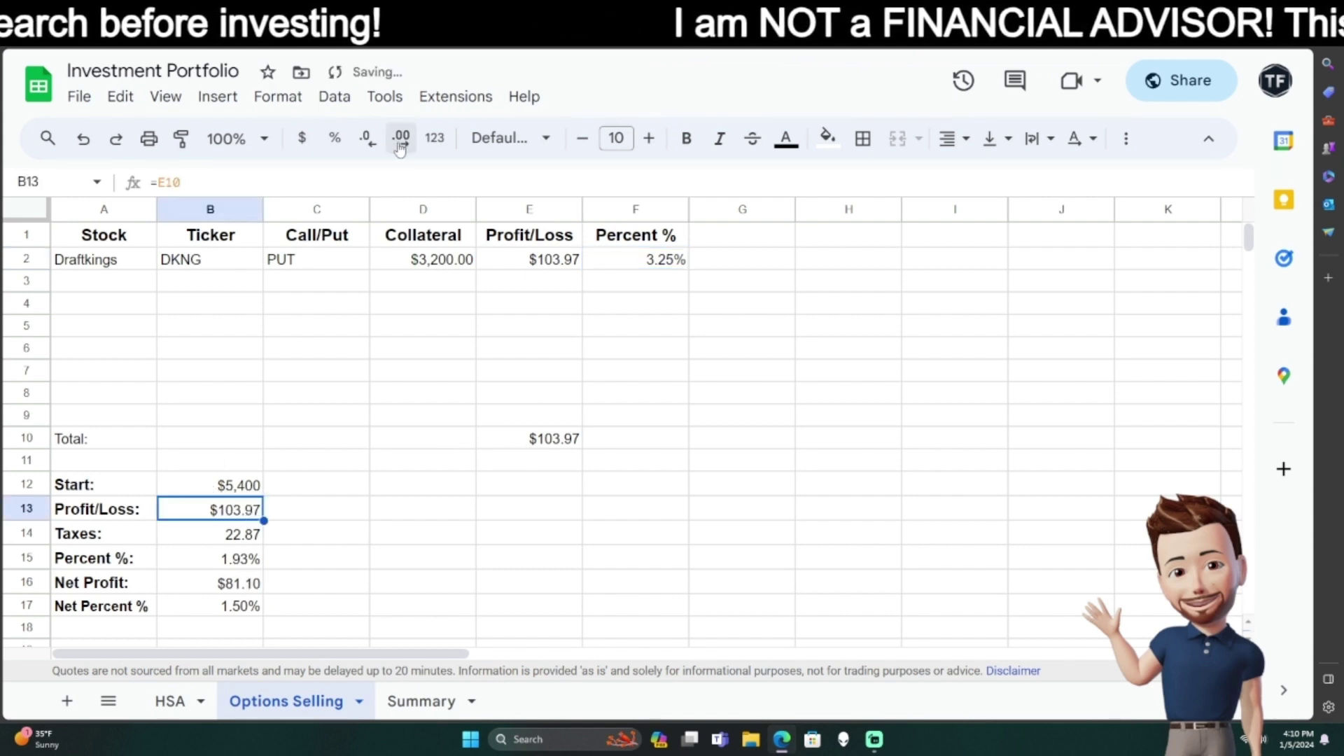
Examine the formulas behind Taxes, Percent %, Net Profit and Net Percent % in cells B14 to B17
{"action": "left_click", "coordinate": [202, 535]}
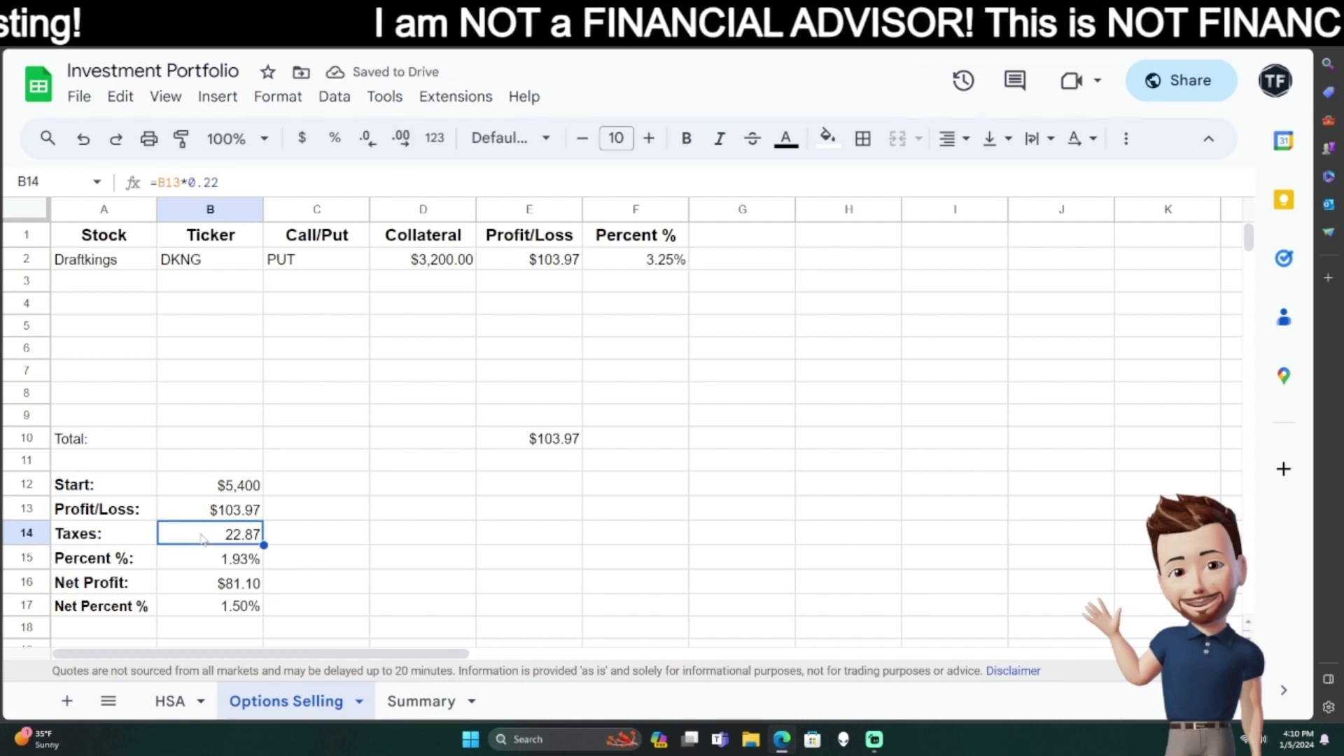
{"action": "left_click", "coordinate": [204, 562]}
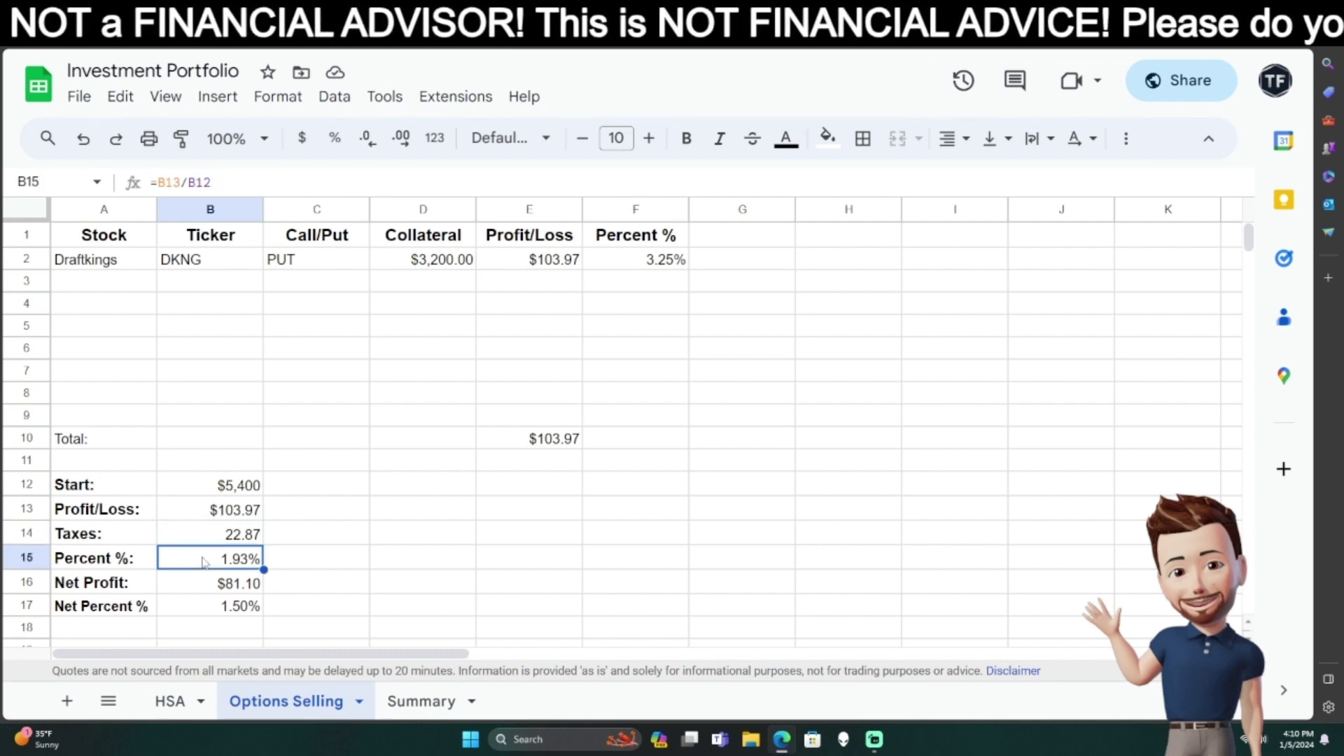
{"action": "left_click", "coordinate": [203, 587]}
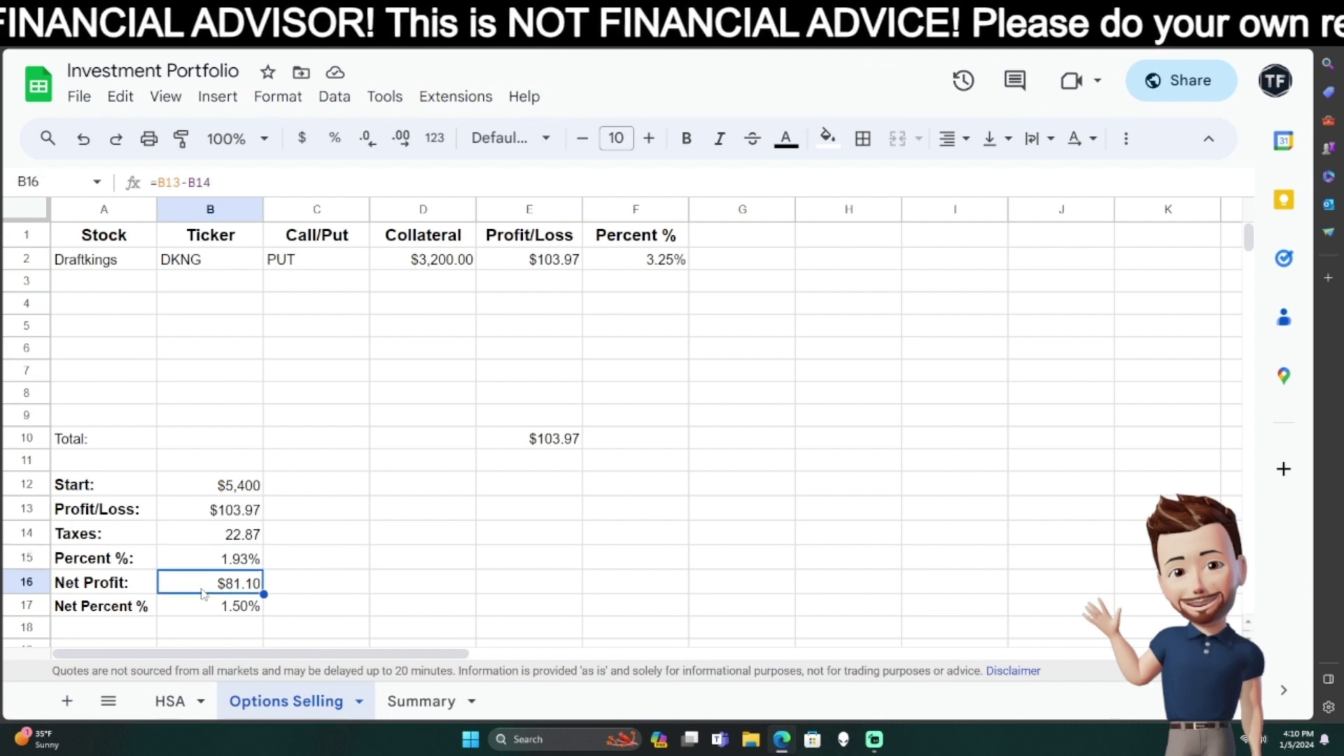
{"action": "left_click", "coordinate": [203, 606]}
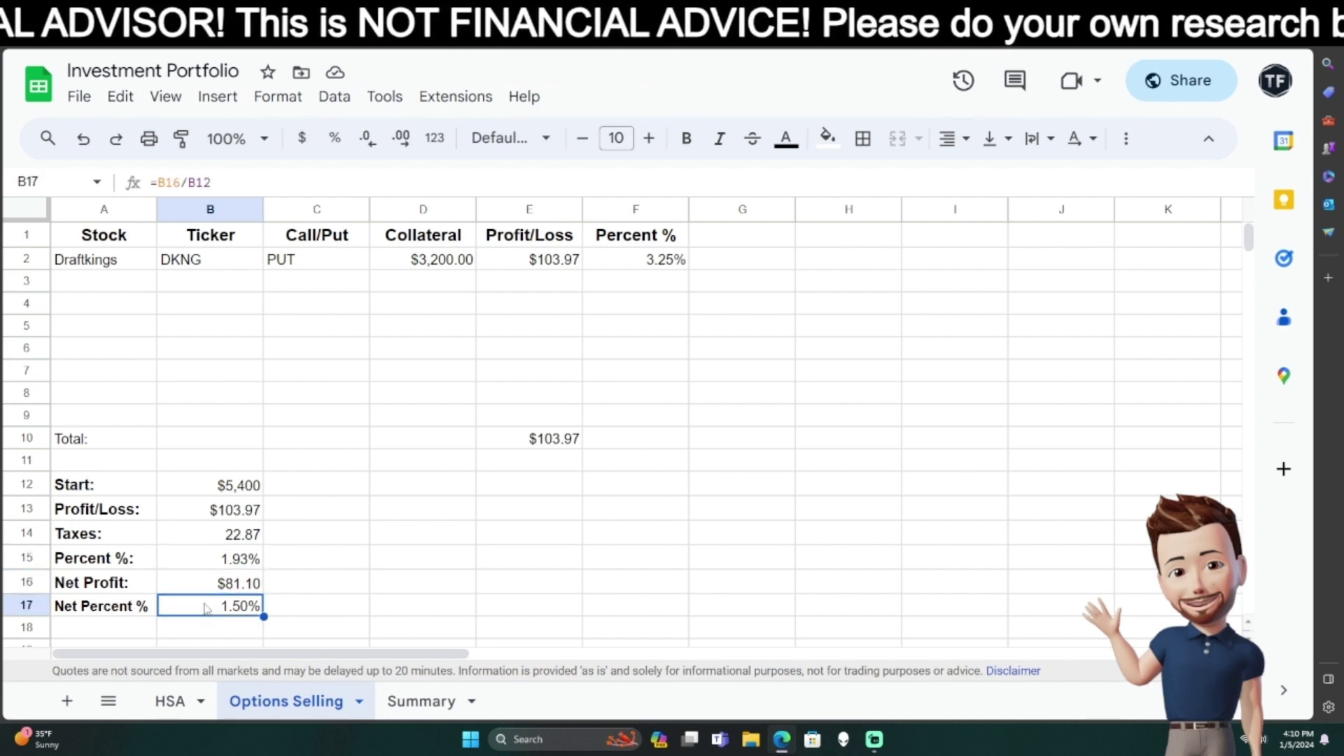
Switch to Robinhood and start a new stock search from the DKNG options page
{"action": "left_click", "coordinate": [106, 284]}
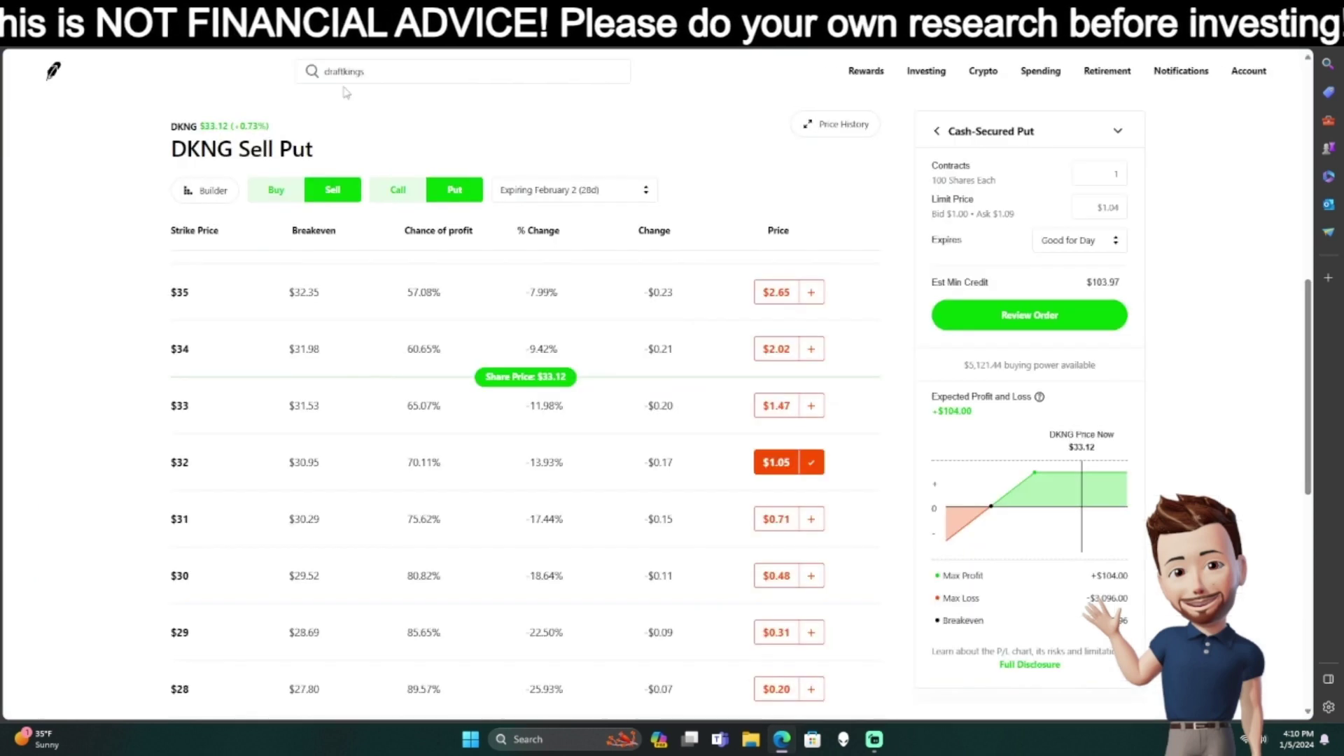
{"action": "left_click", "coordinate": [370, 74]}
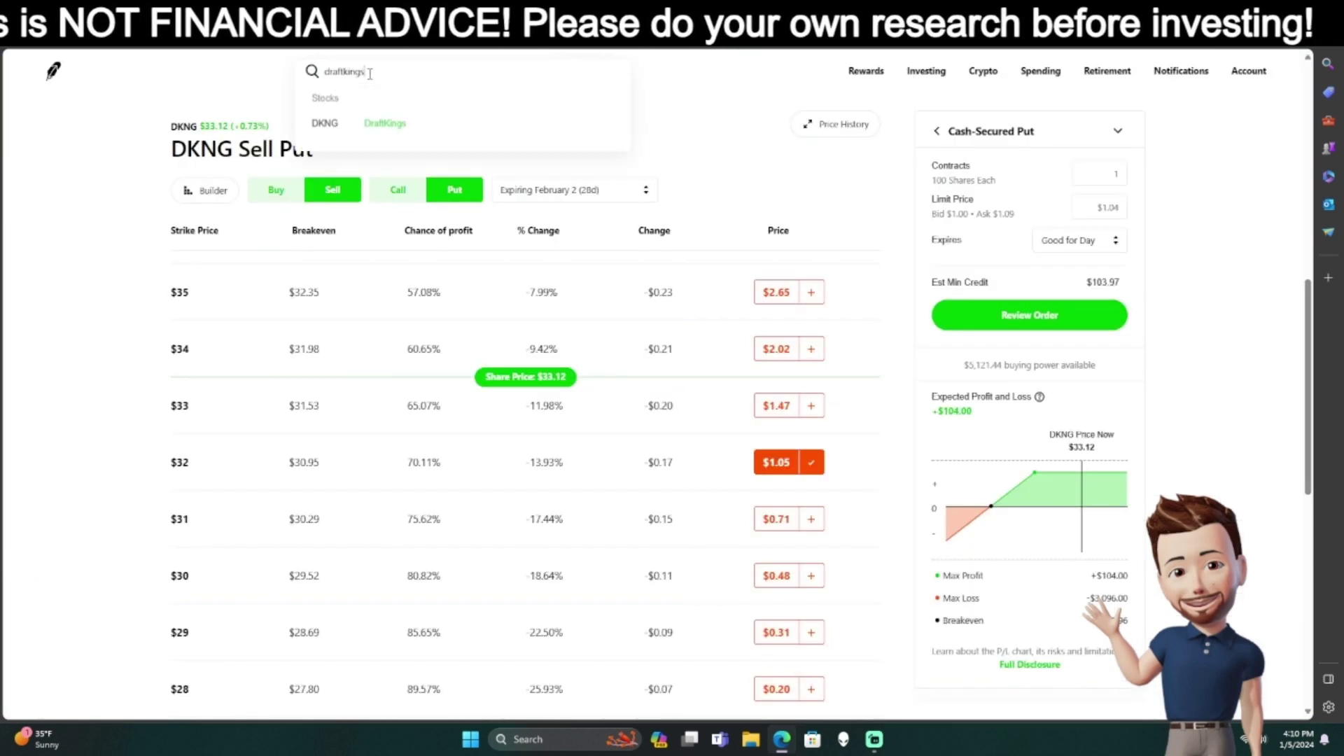